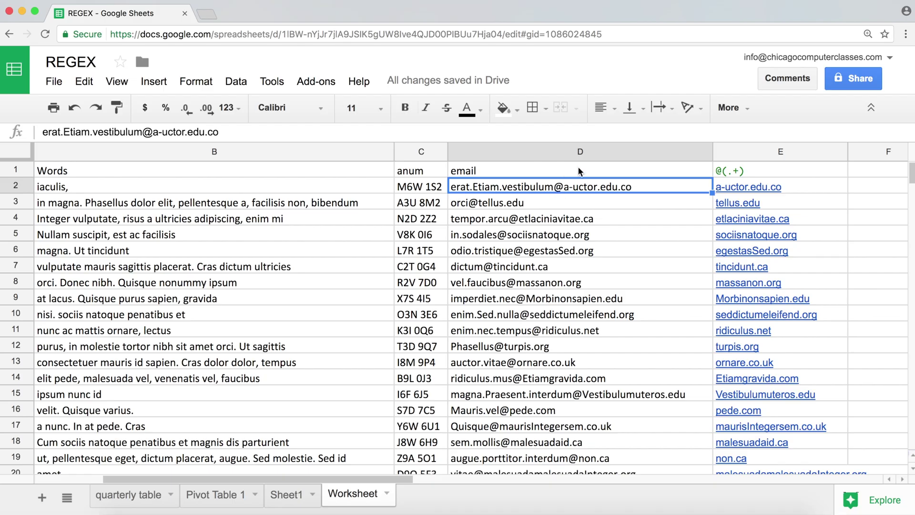
- Edit the regex in cell E1 to read .+@(.+), matching any characters before the @ sign
{"action": "double_click", "coordinate": [718, 171]}
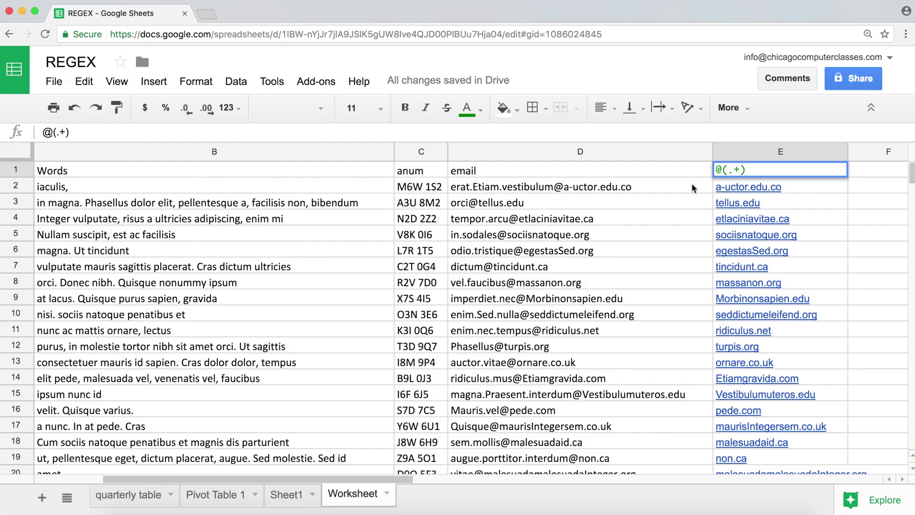
{"action": "type", "text": "."}
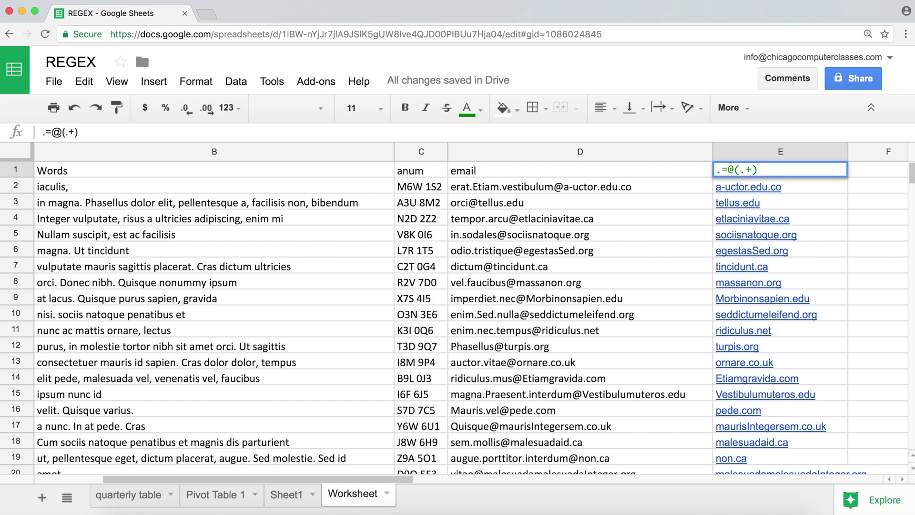
{"action": "type", "text": "+"}
{"action": "key", "text": "Return"}
- Enclose the .+ before the @ in E1 in parentheses, making the pattern (.+)@(.+)
{"action": "left_click", "coordinate": [758, 165]}
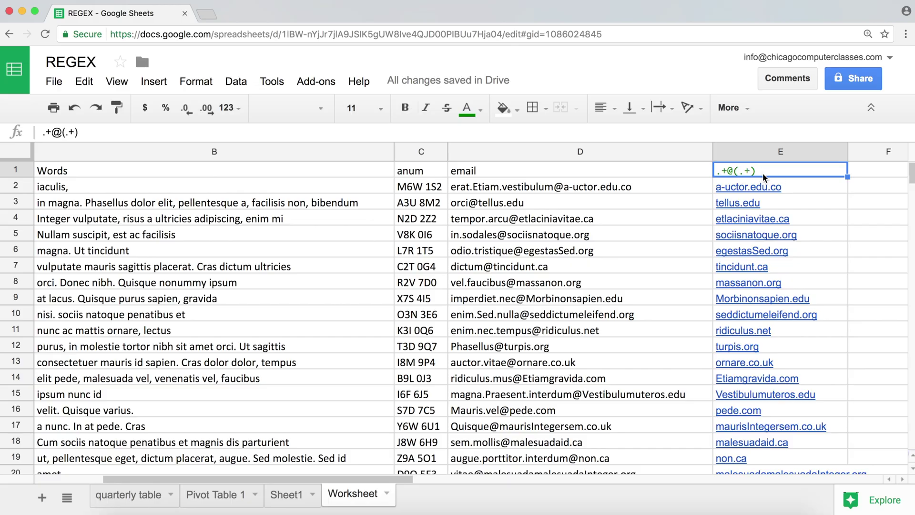
{"action": "double_click", "coordinate": [731, 170]}
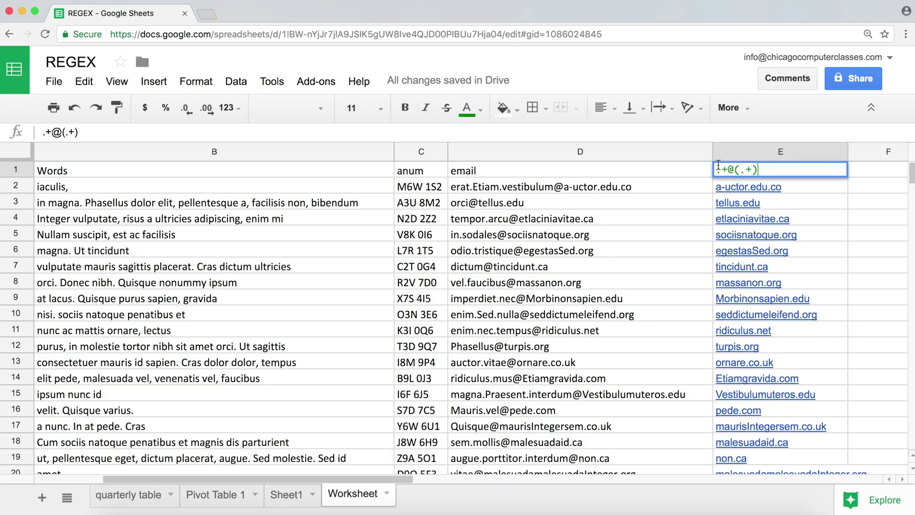
{"action": "left_click", "coordinate": [718, 171]}
{"action": "type", "text": "("}
{"action": "key", "text": "Right"}
{"action": "key", "text": "Right"}
{"action": "type", "text": ")"}
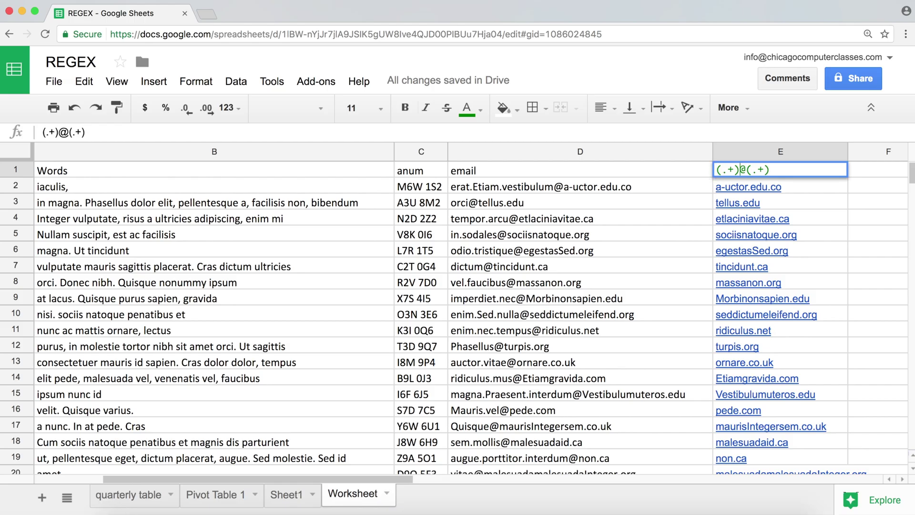
{"action": "left_click", "coordinate": [741, 173]}
{"action": "mouse_move", "coordinate": [716, 172]}
{"action": "left_mouse_down"}
{"action": "mouse_move", "coordinate": [784, 168]}
{"action": "mouse_move", "coordinate": [708, 173]}
{"action": "left_mouse_up"}
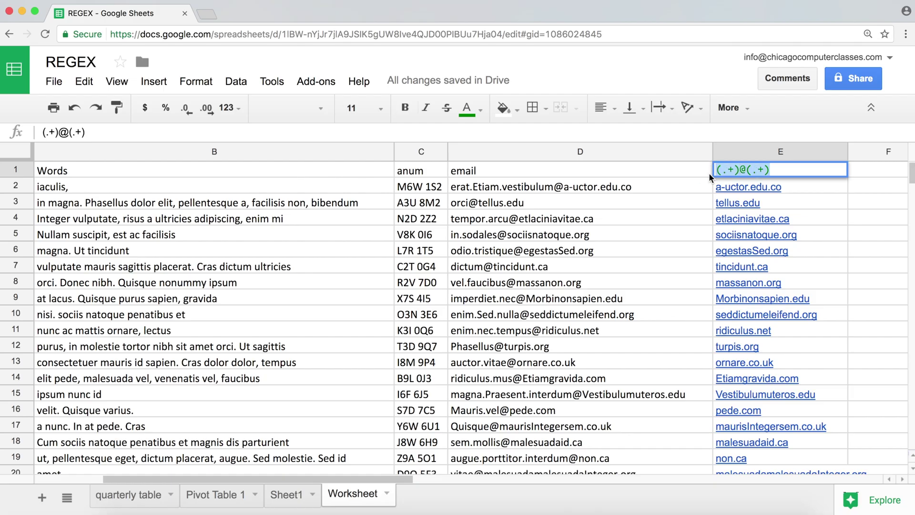
{"action": "left_click", "coordinate": [784, 171]}
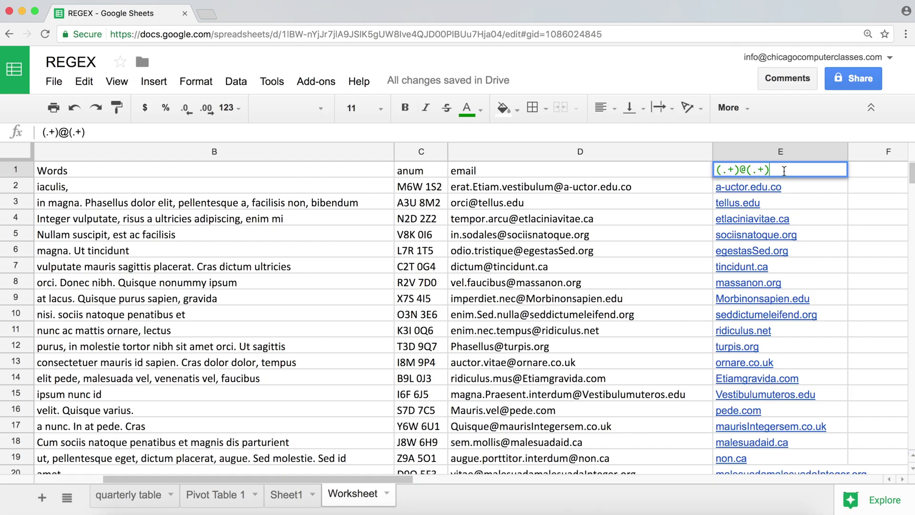
{"action": "key", "text": "Return"}
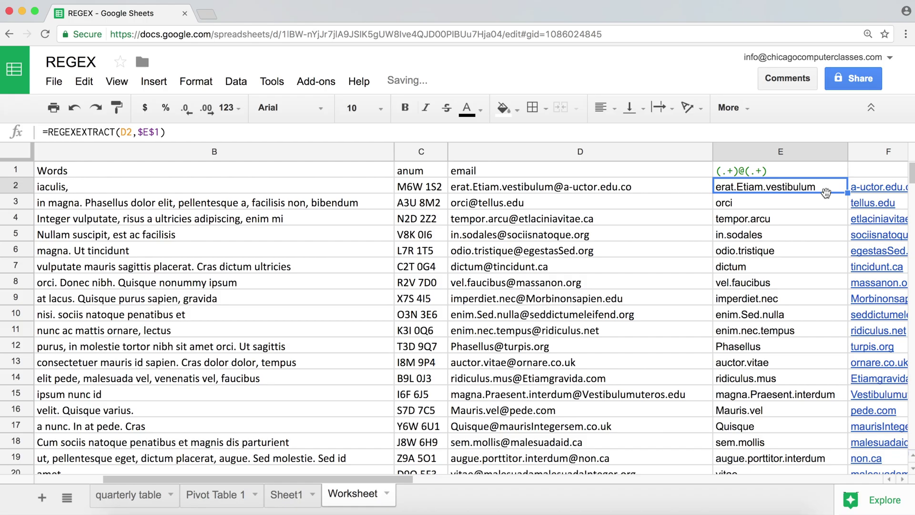
- Narrow column E slightly to bring more of column F into view
{"action": "left_click_drag", "start_coordinate": [846, 150], "coordinate": [820, 151]}
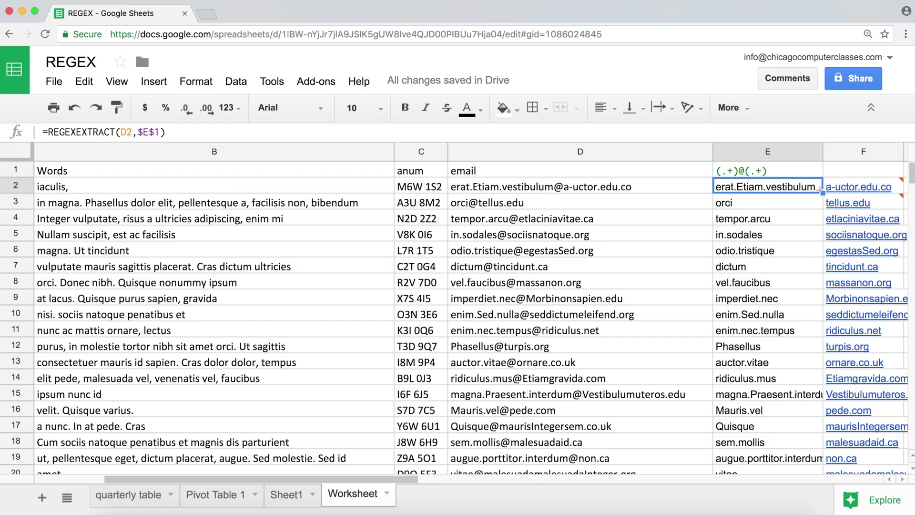
{"action": "mouse_move", "coordinate": [863, 194]}
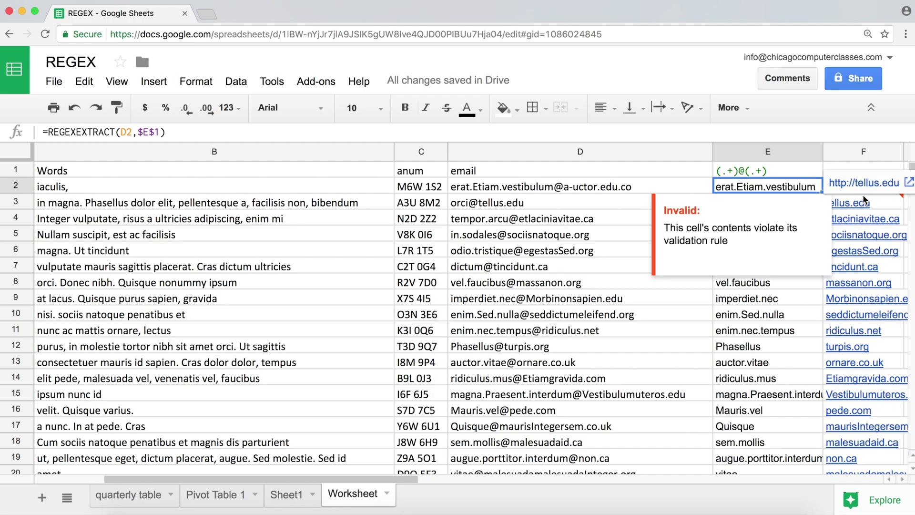
{"action": "left_click", "coordinate": [776, 281]}
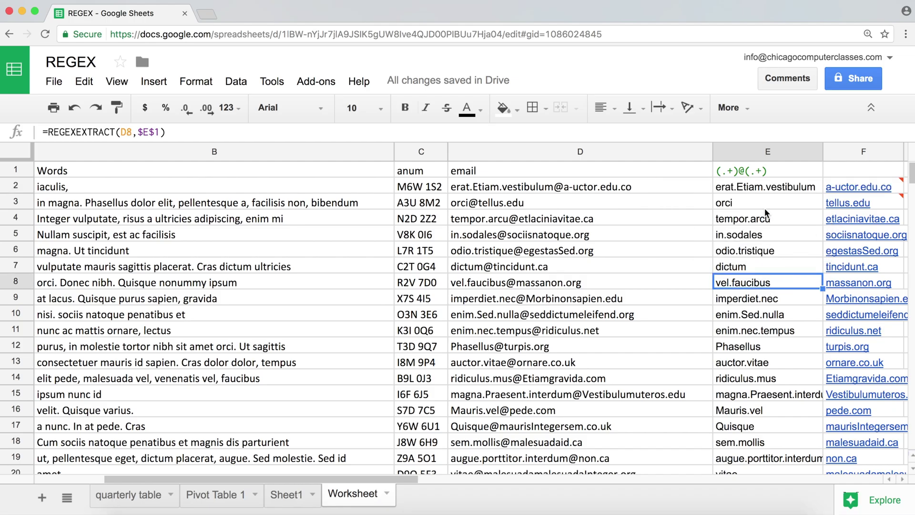
- Replace the whole pattern in cell E1 with a single @ character
{"action": "left_click", "coordinate": [768, 169]}
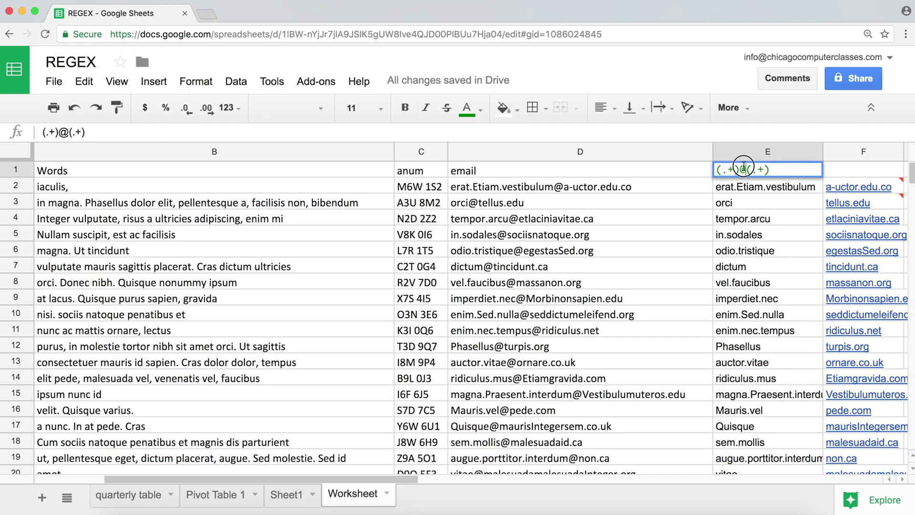
{"action": "left_click_drag", "start_coordinate": [745, 170], "coordinate": [739, 170]}
{"action": "left_click", "coordinate": [787, 172]}
{"action": "left_click_drag", "start_coordinate": [770, 171], "coordinate": [703, 162]}
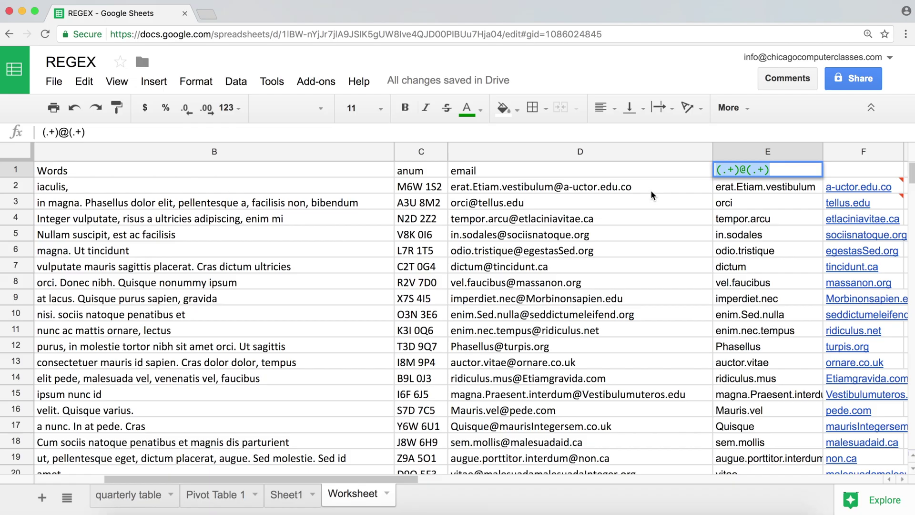
{"action": "type", "text": "@"}
{"action": "key", "text": "Return"}
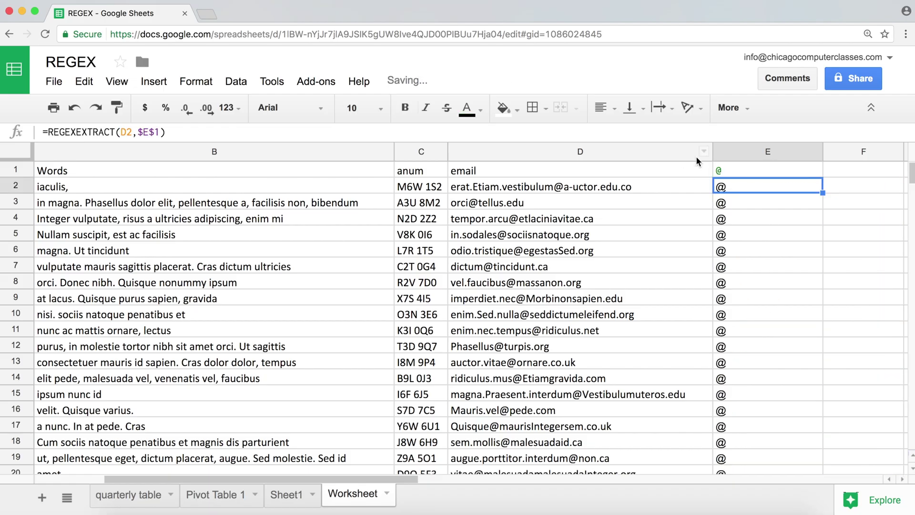
- Extend the pattern in E1 with a bracketed character set so that it reads @[abc123]
{"action": "left_click", "coordinate": [747, 173]}
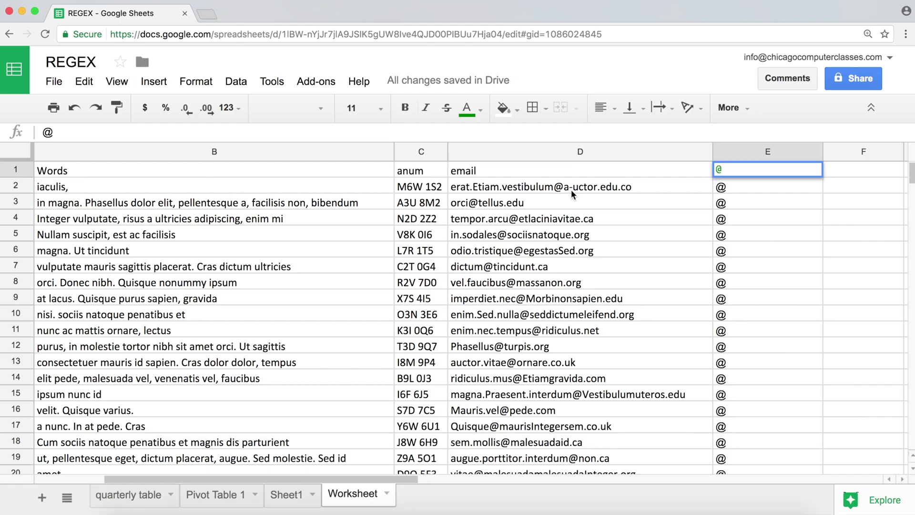
{"action": "type", "text": "\\w"}
{"action": "key", "text": "BackSpace"}
{"action": "key", "text": "BackSpace"}
{"action": "type", "text": "[]"}
{"action": "left_click", "coordinate": [729, 169]}
{"action": "type", "text": "abc123"}
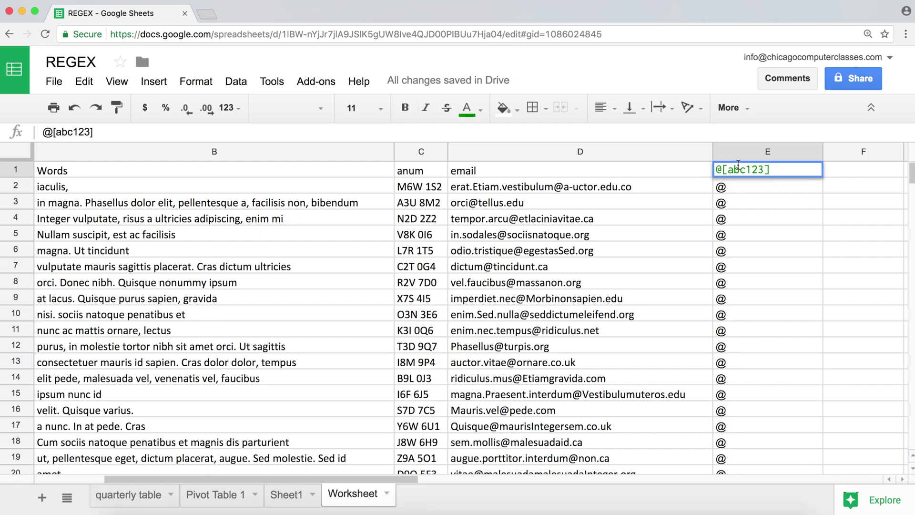
{"action": "mouse_move", "coordinate": [725, 170]}
{"action": "left_mouse_down"}
{"action": "mouse_move", "coordinate": [766, 171]}
{"action": "mouse_move", "coordinate": [718, 171]}
{"action": "left_mouse_up"}
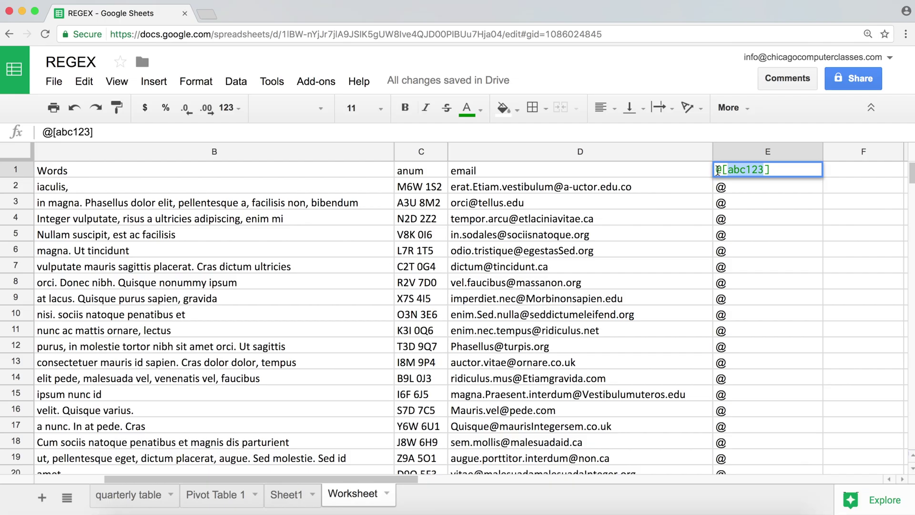
{"action": "key", "text": "Return"}
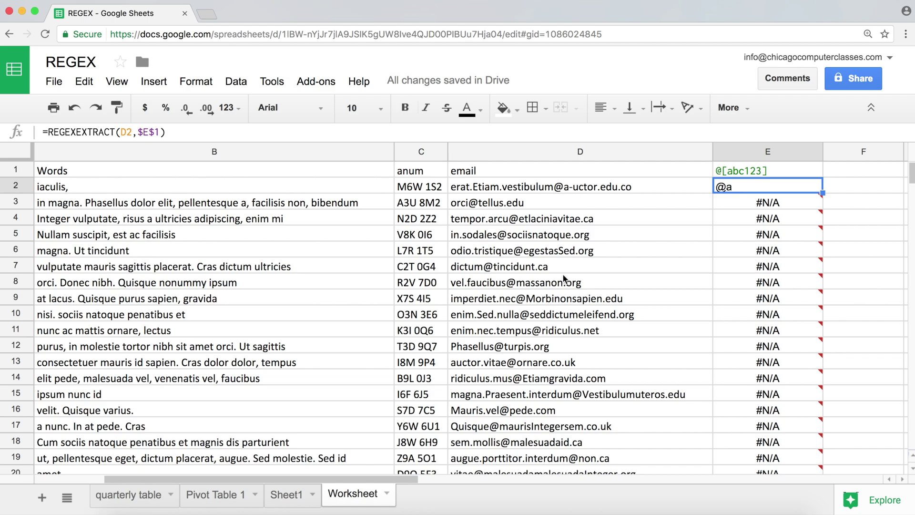
- Look through column E down to the last data row to see which emails match the character set
{"action": "scroll", "coordinate": [563, 278], "scroll_direction": "down", "scroll_amount": 11}
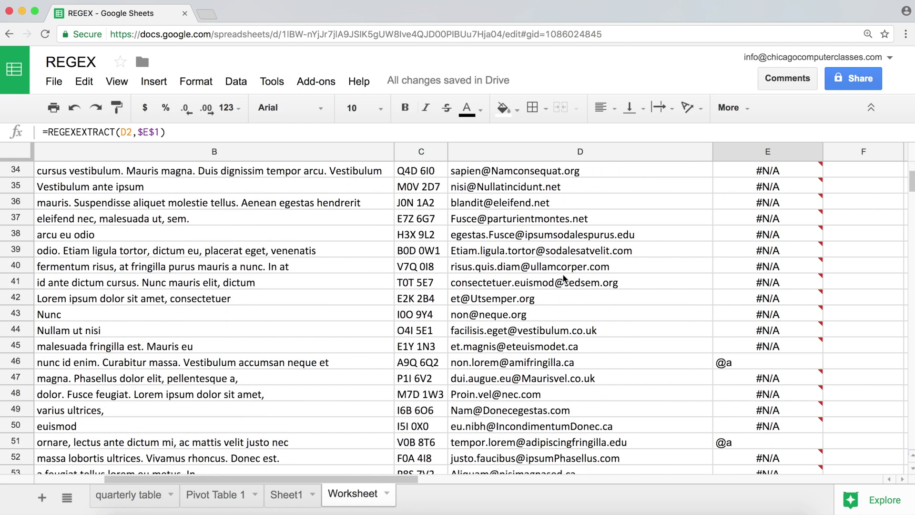
{"action": "scroll", "coordinate": [637, 357], "scroll_direction": "down", "scroll_amount": 7}
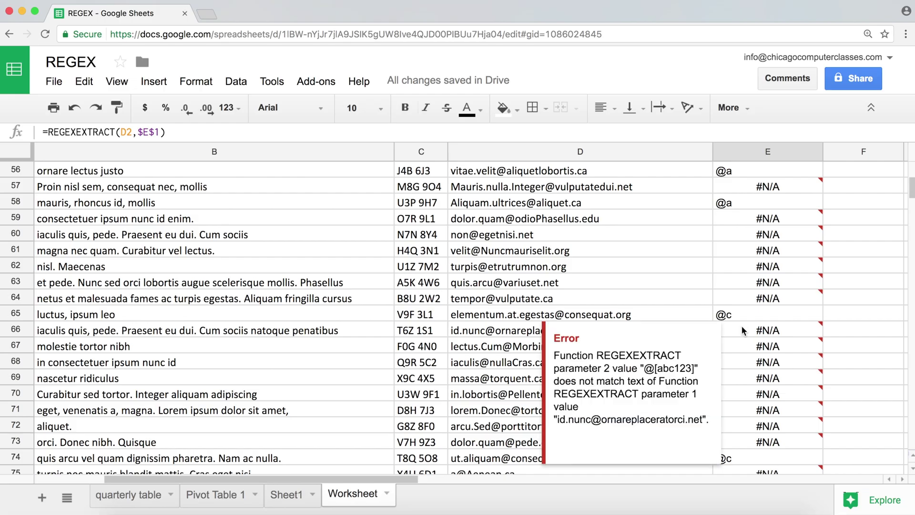
{"action": "scroll", "coordinate": [742, 330], "scroll_direction": "down", "scroll_amount": 6}
{"action": "scroll", "coordinate": [742, 327], "scroll_direction": "down", "scroll_amount": 5}
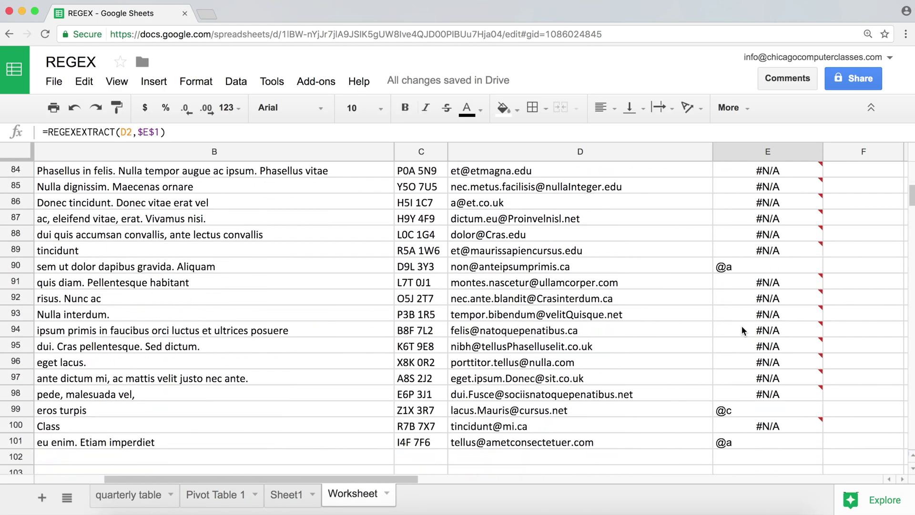
{"action": "scroll", "coordinate": [737, 314], "scroll_direction": "up", "scroll_amount": 20}
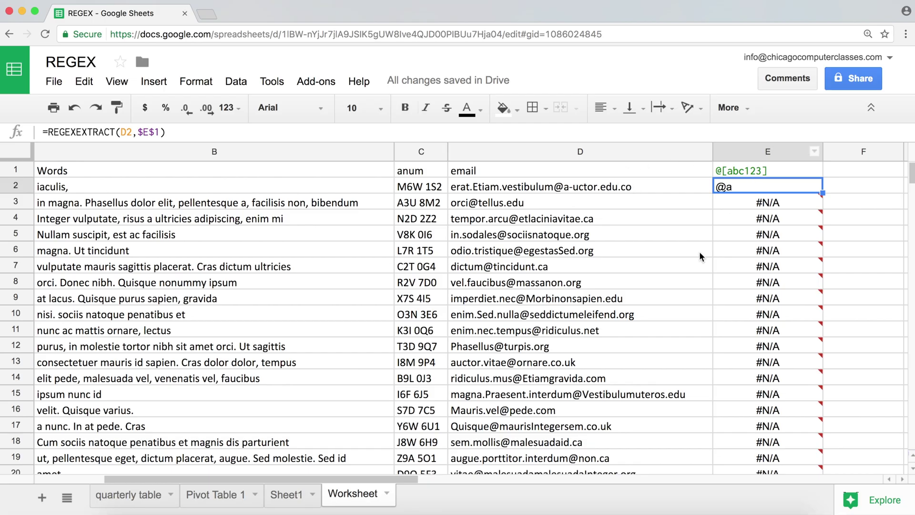
{"action": "scroll", "coordinate": [699, 251], "scroll_direction": "down", "scroll_amount": 15}
{"action": "scroll", "coordinate": [699, 251], "scroll_direction": "up", "scroll_amount": 15}
- Append a + quantifier to the pattern in E1, making it @[abc123]+
{"action": "double_click", "coordinate": [776, 170]}
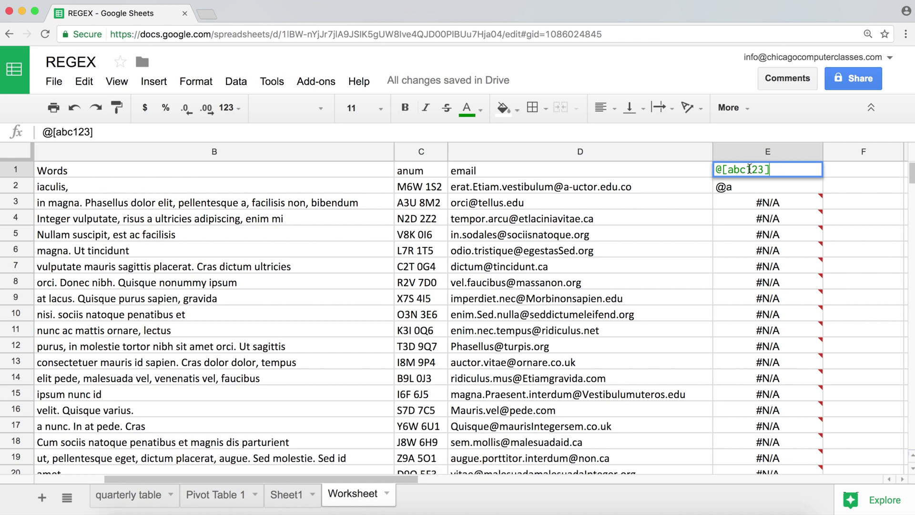
{"action": "type", "text": "+"}
{"action": "key", "text": "Return"}
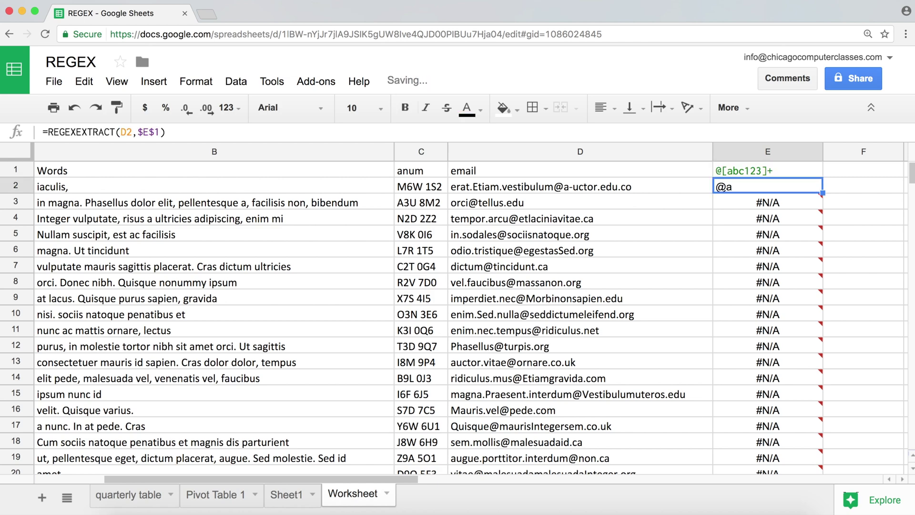
- Compare the extracted results in column E with the email addresses in column D across the data rows
{"action": "left_click", "coordinate": [782, 171]}
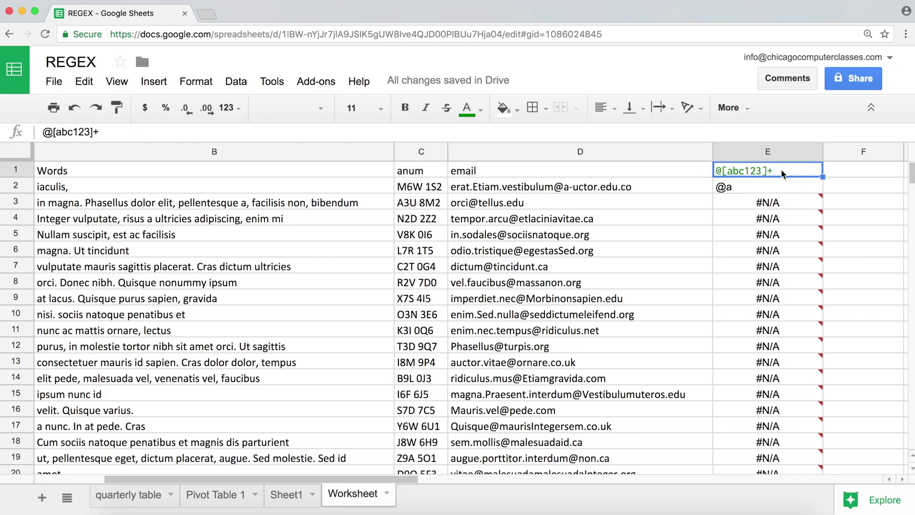
{"action": "left_click", "coordinate": [750, 185]}
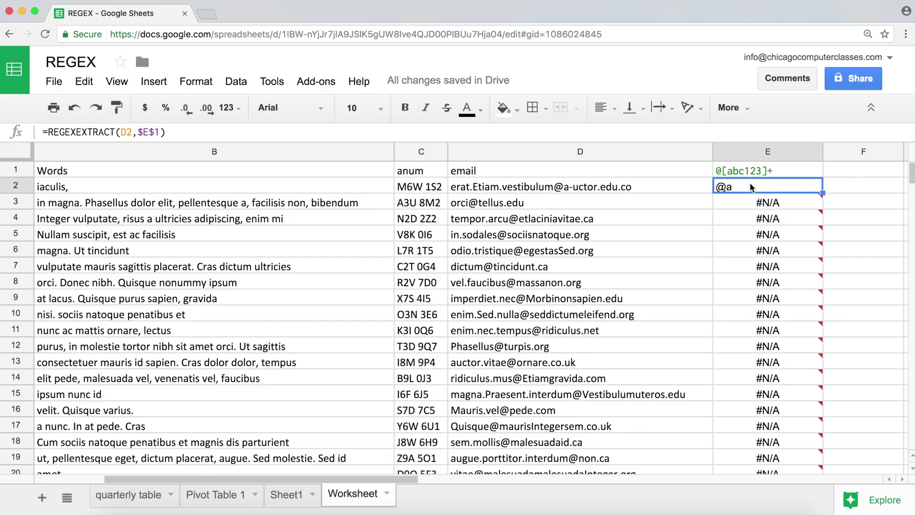
{"action": "left_click", "coordinate": [574, 191]}
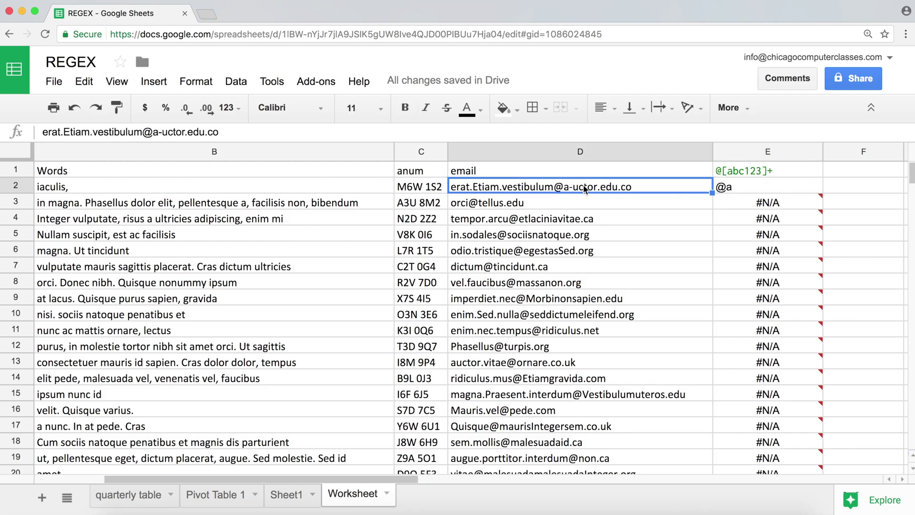
{"action": "scroll", "coordinate": [583, 225], "scroll_direction": "down", "scroll_amount": 9}
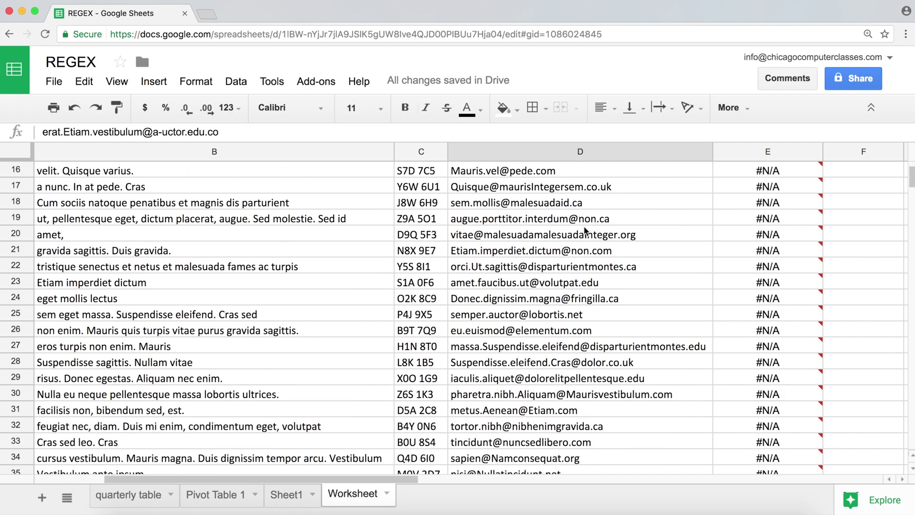
{"action": "scroll", "coordinate": [584, 225], "scroll_direction": "left", "scroll_amount": 2}
{"action": "scroll", "coordinate": [583, 225], "scroll_direction": "up", "scroll_amount": 9}
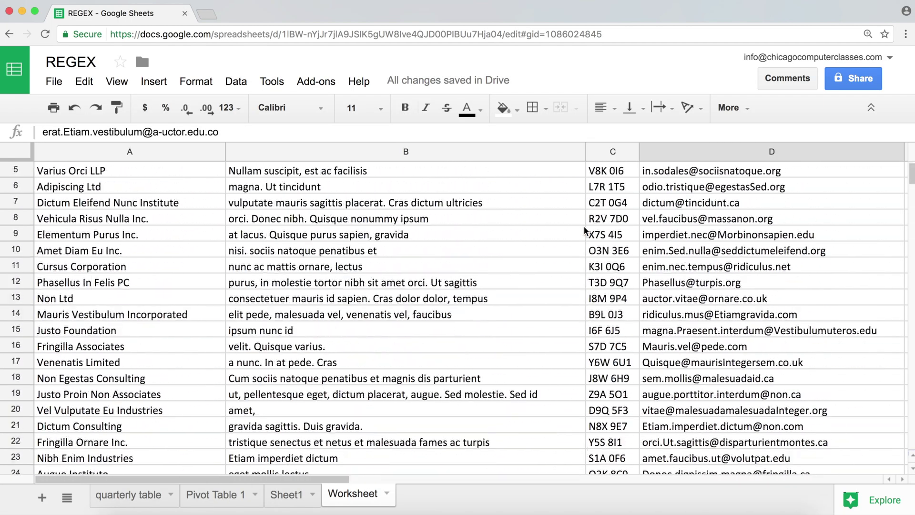
{"action": "scroll", "coordinate": [583, 225], "scroll_direction": "right", "scroll_amount": 2}
{"action": "scroll", "coordinate": [584, 225], "scroll_direction": "down", "scroll_amount": 13}
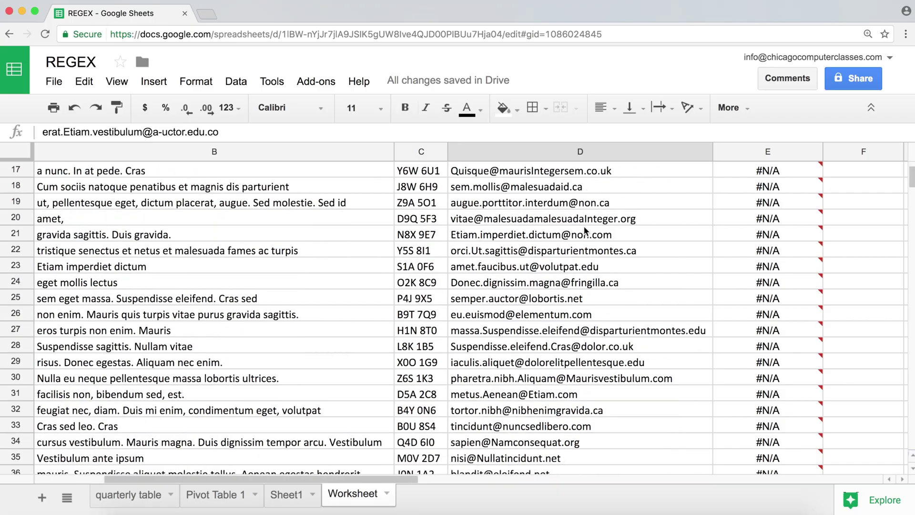
{"action": "scroll", "coordinate": [585, 232], "scroll_direction": "down", "scroll_amount": 12}
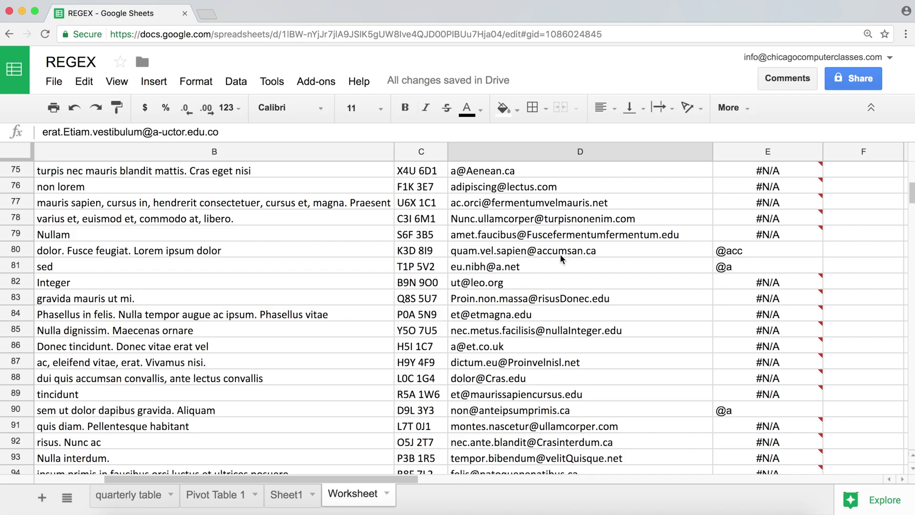
{"action": "scroll", "coordinate": [574, 249], "scroll_direction": "up", "scroll_amount": 20}
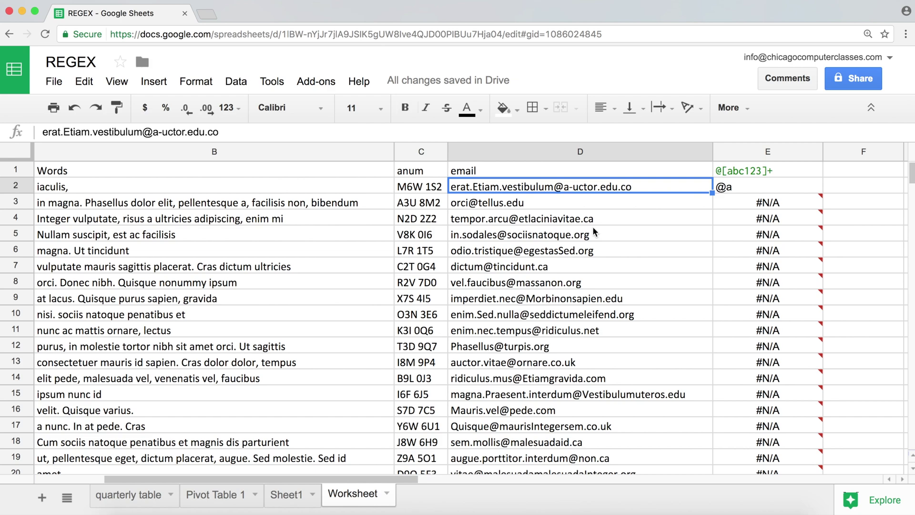
- Replace the characters inside the brackets of the E1 pattern with abcdefg
{"action": "left_click", "coordinate": [759, 170]}
{"action": "double_click", "coordinate": [760, 171]}
{"action": "double_click", "coordinate": [738, 170]}
{"action": "key", "text": "BackSpace"}
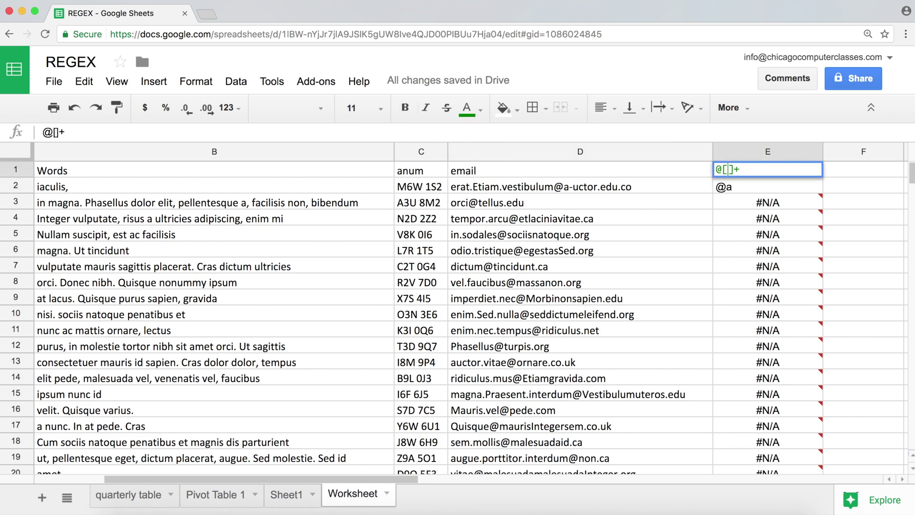
{"action": "type", "text": "abcdefg"}
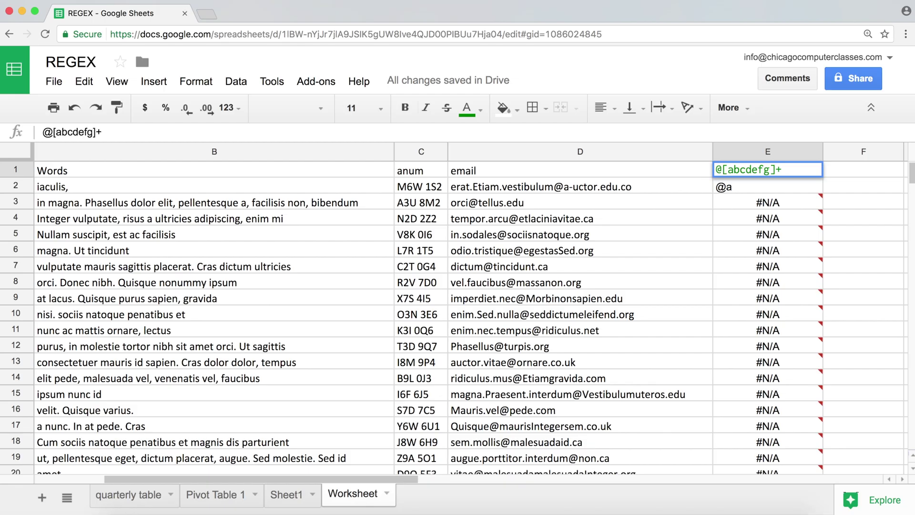
- Replace the letters inside the brackets of the E1 pattern with the range a-z, making @[a-z]+
{"action": "key", "text": "BackSpace"}
{"action": "key", "text": "BackSpace"}
{"action": "key", "text": "BackSpace"}
{"action": "key", "text": "BackSpace"}
{"action": "key", "text": "BackSpace"}
{"action": "key", "text": "BackSpace"}
{"action": "key", "text": "BackSpace"}
{"action": "type", "text": "a-z"}
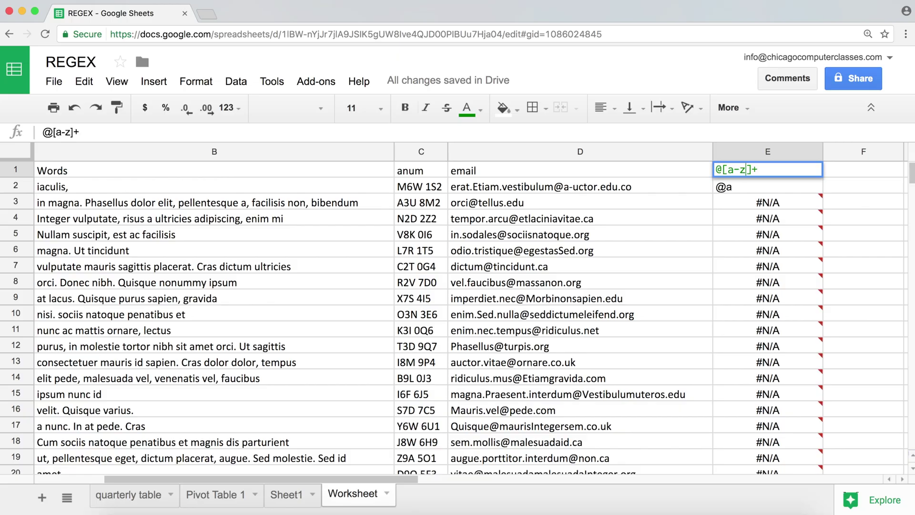
{"action": "key", "text": "Return"}
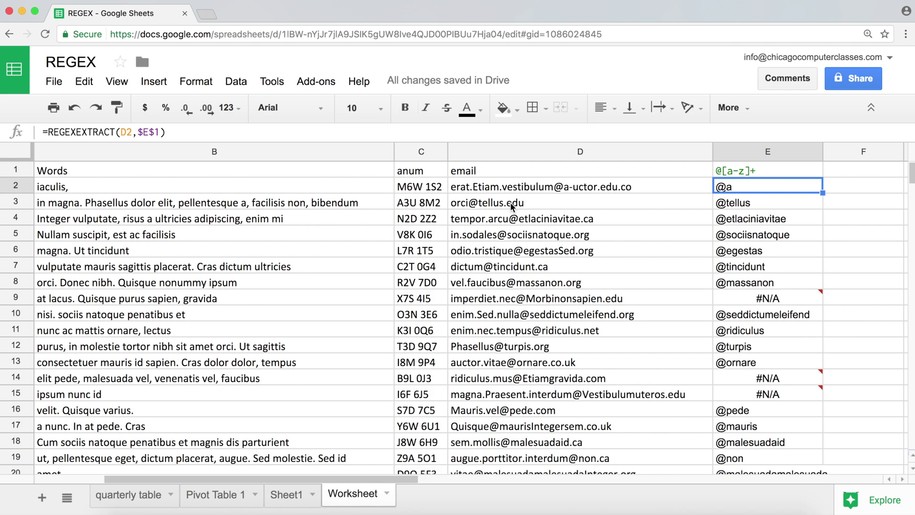
- Add the uppercase range A-Z to the character set in E1, making the pattern @[a-zA-Z]+
{"action": "left_click", "coordinate": [533, 300]}
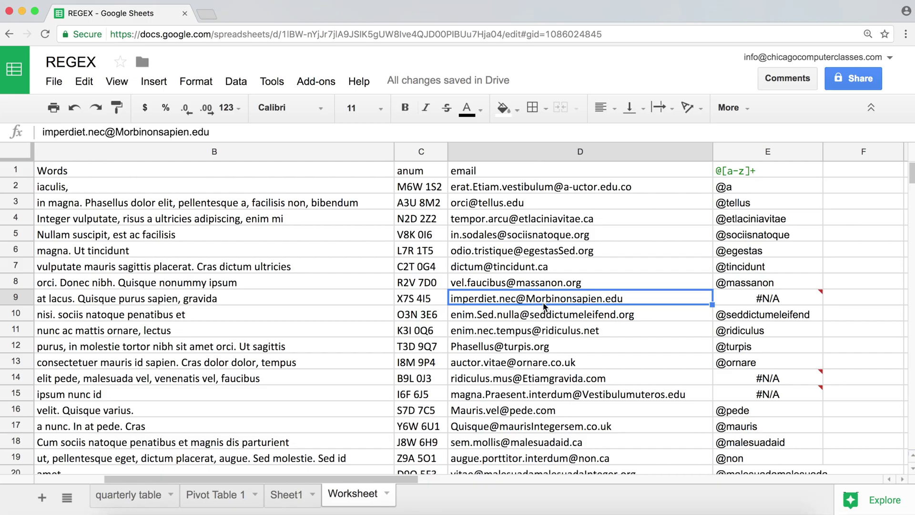
{"action": "double_click", "coordinate": [745, 169]}
{"action": "left_click", "coordinate": [746, 170]}
{"action": "type", "text": "A-Z"}
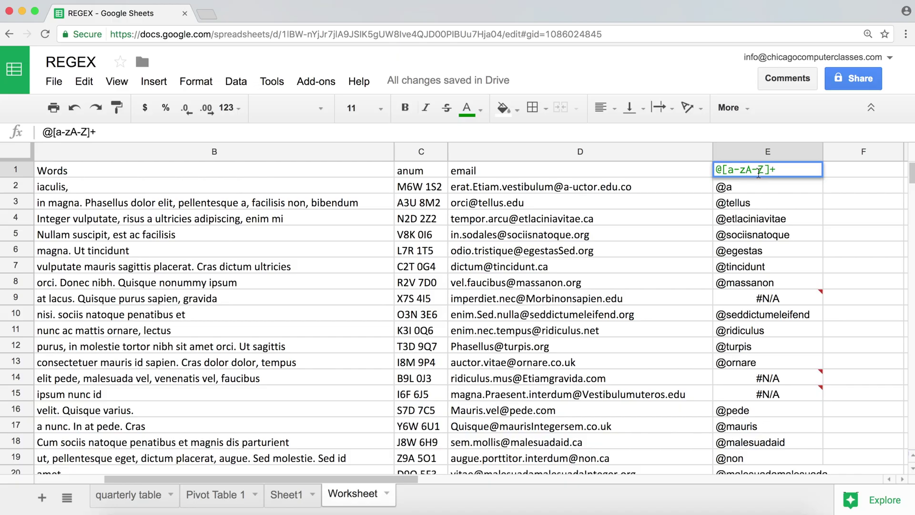
{"action": "key", "text": "Return"}
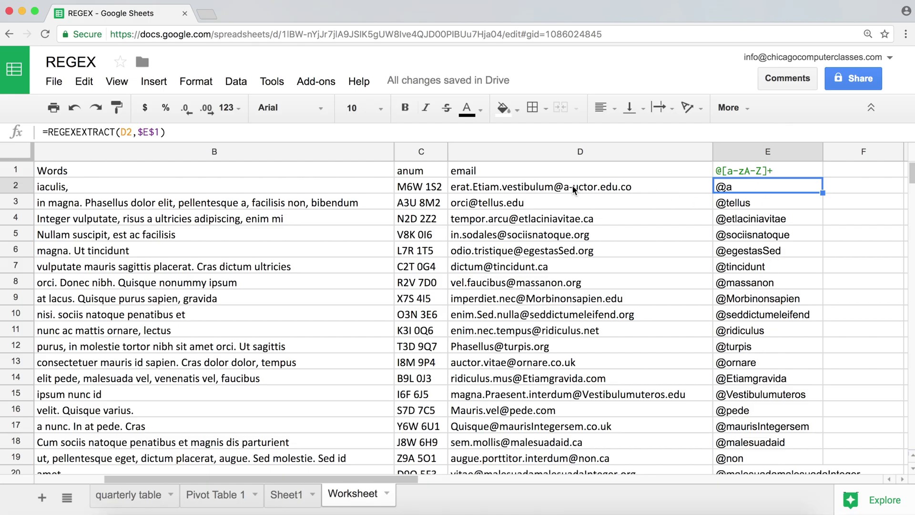
- Add a hyphen at the end of the character set in E1, making the pattern @[a-zA-Z-]+
{"action": "double_click", "coordinate": [762, 170]}
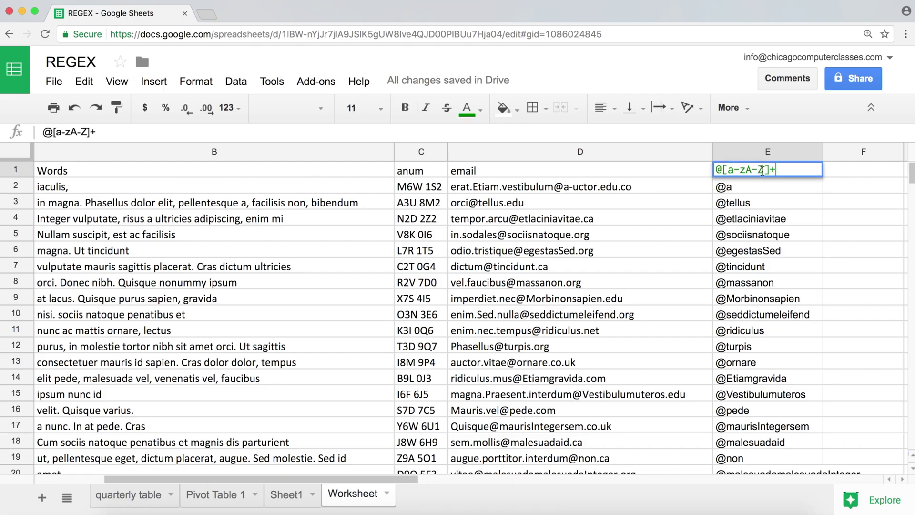
{"action": "type", "text": "-"}
{"action": "key", "text": "Return"}
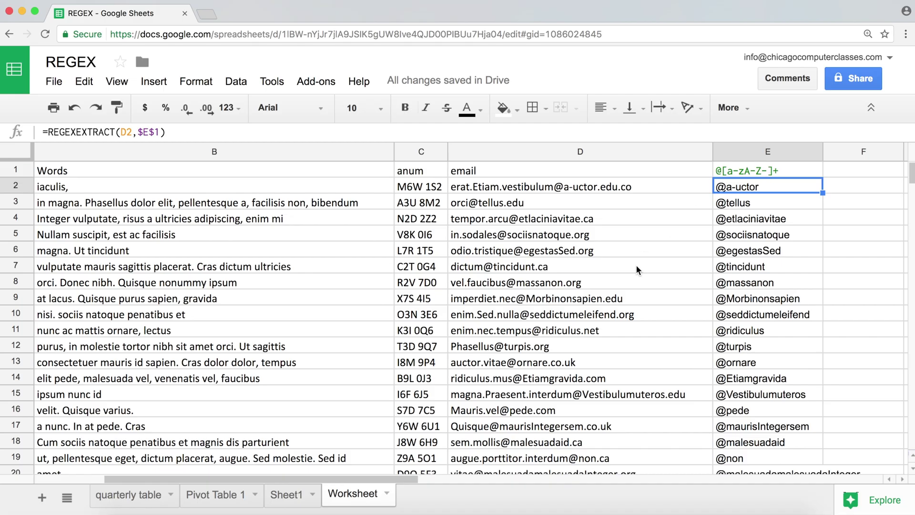
- Look through the data rows to compare the extracted domains in column E with the email addresses in column D
{"action": "scroll", "coordinate": [636, 264], "scroll_direction": "down", "scroll_amount": 2}
{"action": "scroll", "coordinate": [636, 264], "scroll_direction": "down", "scroll_amount": 6}
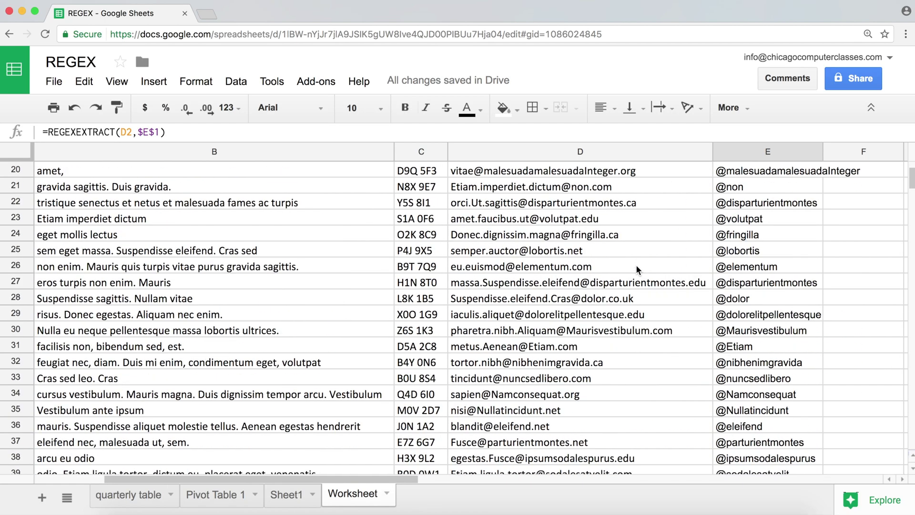
{"action": "scroll", "coordinate": [637, 270], "scroll_direction": "down", "scroll_amount": 4}
{"action": "scroll", "coordinate": [636, 269], "scroll_direction": "up", "scroll_amount": 11}
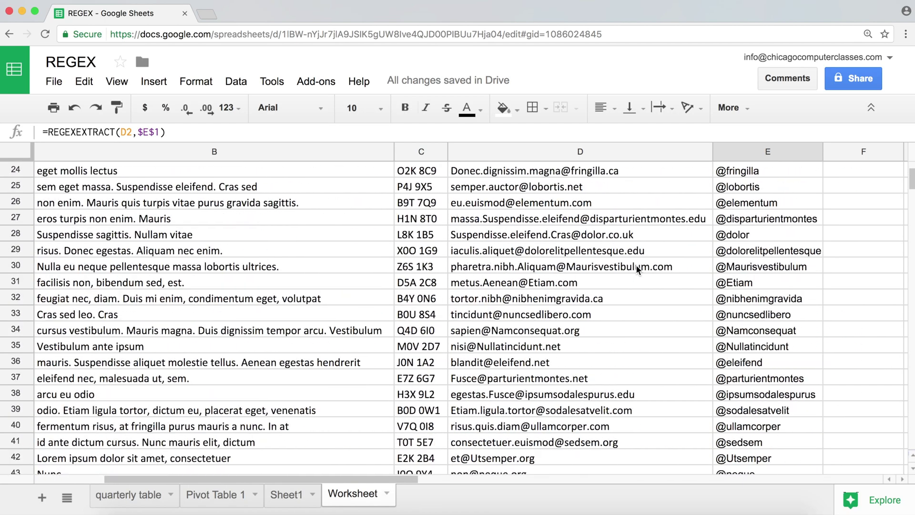
{"action": "scroll", "coordinate": [637, 274], "scroll_direction": "up", "scroll_amount": 1}
{"action": "scroll", "coordinate": [637, 274], "scroll_direction": "left", "scroll_amount": 2}
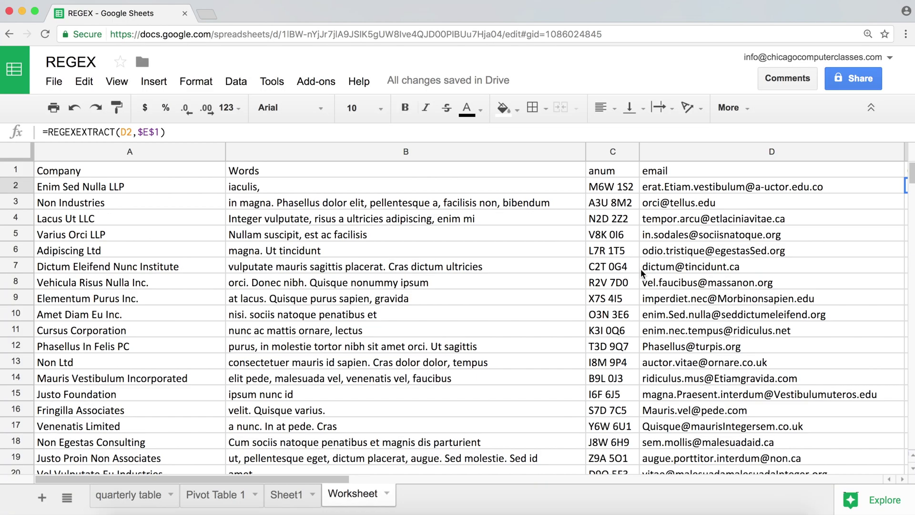
{"action": "scroll", "coordinate": [641, 269], "scroll_direction": "right", "scroll_amount": 3}
{"action": "scroll", "coordinate": [641, 269], "scroll_direction": "left", "scroll_amount": 1}
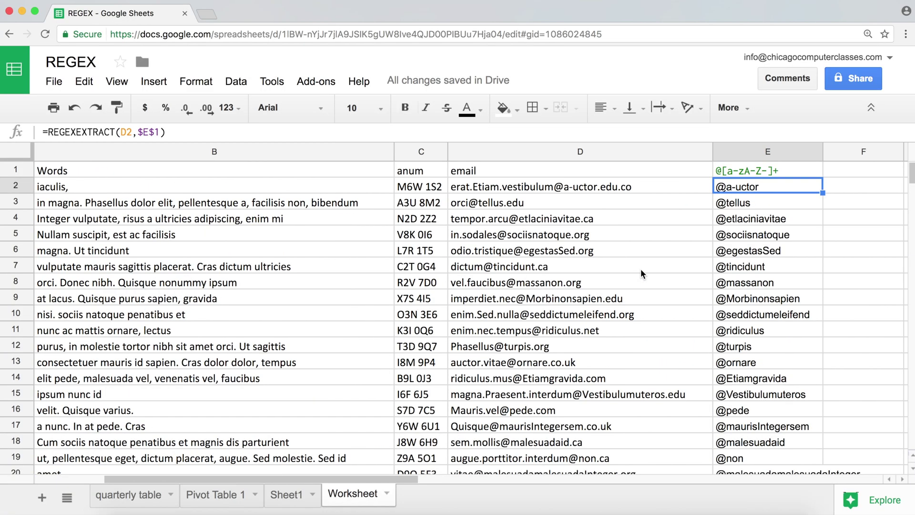
- Insert the digit range 0-9 before the hyphen in the E1 character set, making @[a-zA-Z0-9-]+
{"action": "double_click", "coordinate": [765, 169]}
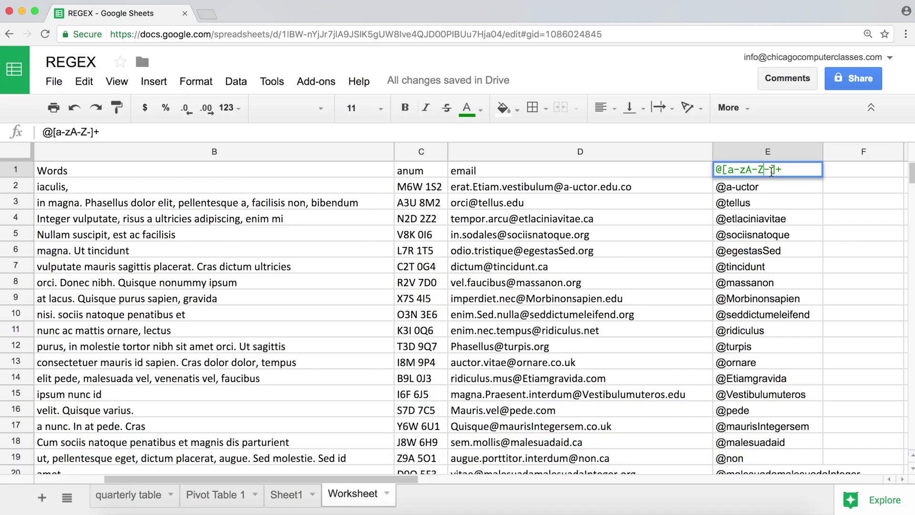
{"action": "type", "text": "0-9"}
{"action": "key", "text": "Return"}
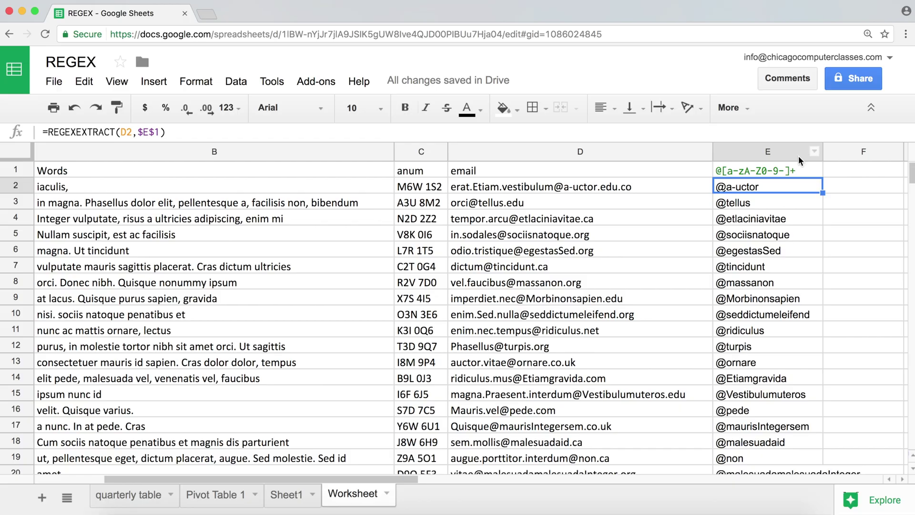
- Append an escaped dot \. to the end of the E1 pattern, after the first character set
{"action": "left_click", "coordinate": [799, 171]}
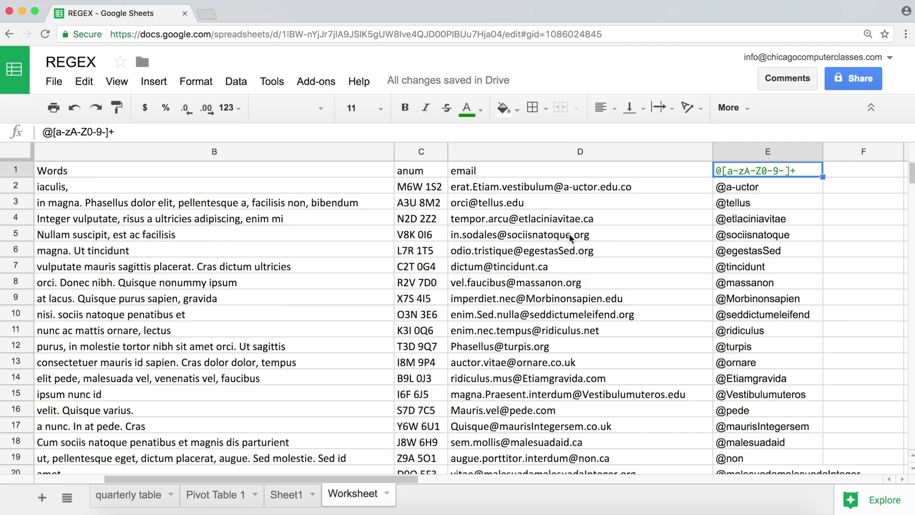
{"action": "double_click", "coordinate": [802, 172]}
{"action": "type", "text": "."}
{"action": "key", "text": "BackSpace"}
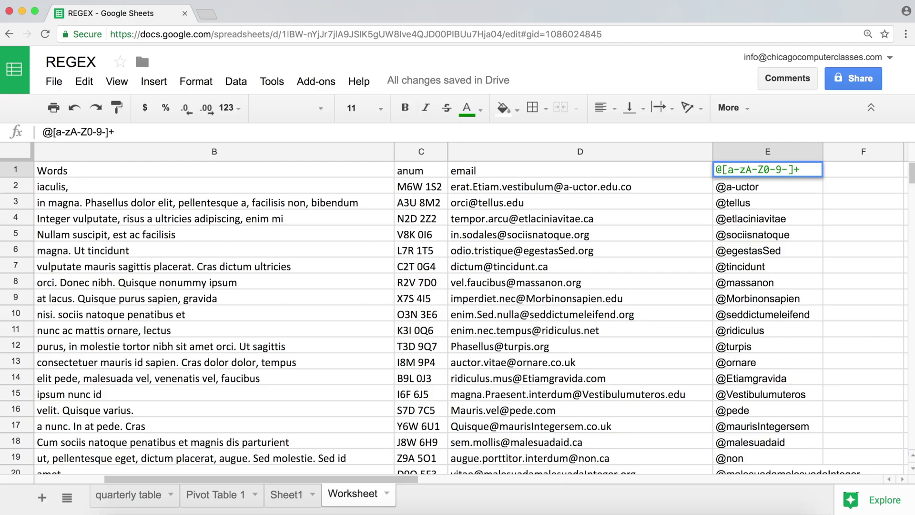
{"action": "type", "text": "\\."}
- Append the character set [a-zA-Z]+ after the escaped dot, making the E1 pattern @[a-zA-Z0-9-]+\.[a-zA-Z]+
{"action": "type", "text": "[]"}
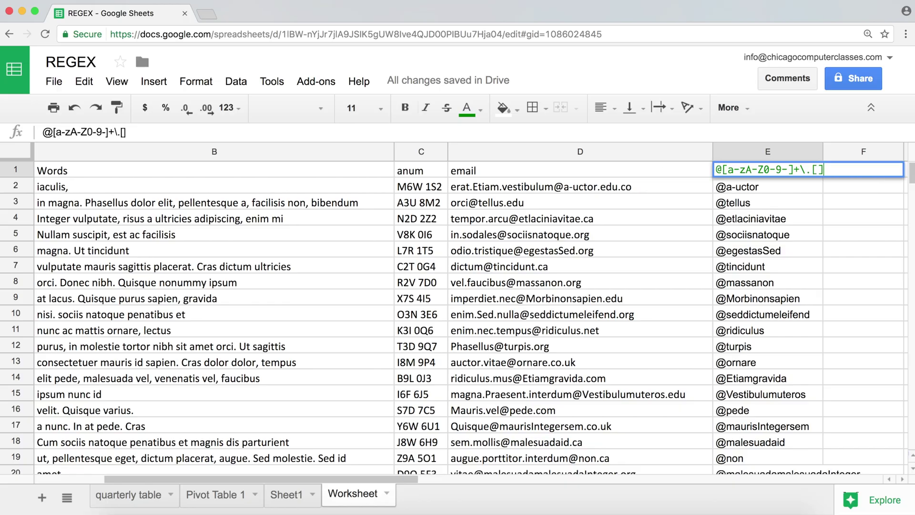
{"action": "type", "text": "a"}
{"action": "key", "text": "BackSpace"}
{"action": "type", "text": "a-Z"}
{"action": "key", "text": "BackSpace"}
{"action": "type", "text": "z"}
{"action": "type", "text": "A-Z"}
{"action": "type", "text": "+"}
{"action": "key", "text": "Return"}
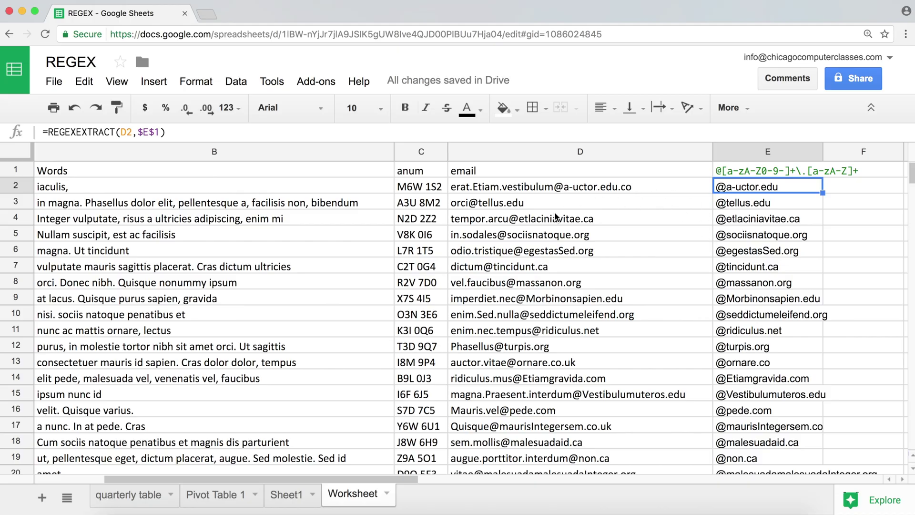
- Compare the email addresses in D2 and D3 with the domain parts extracted beside them in column E
{"action": "left_click", "coordinate": [594, 190]}
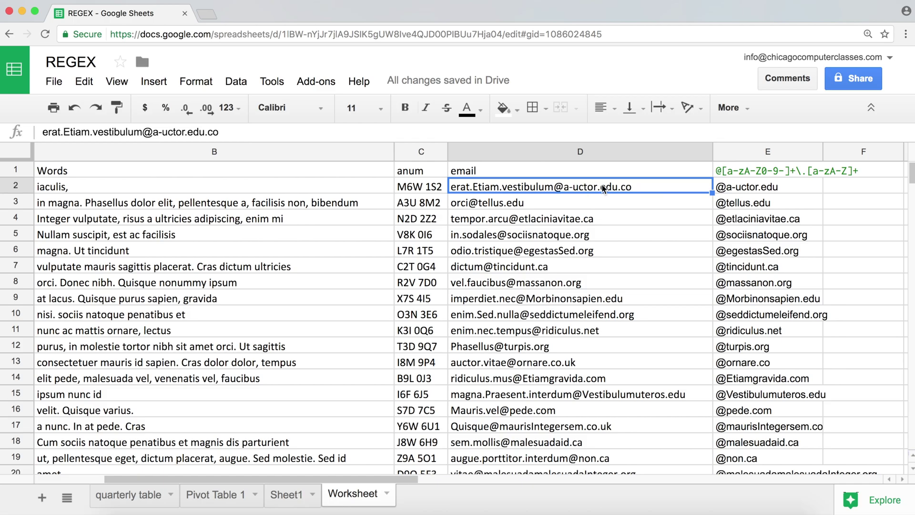
{"action": "left_click", "coordinate": [634, 202]}
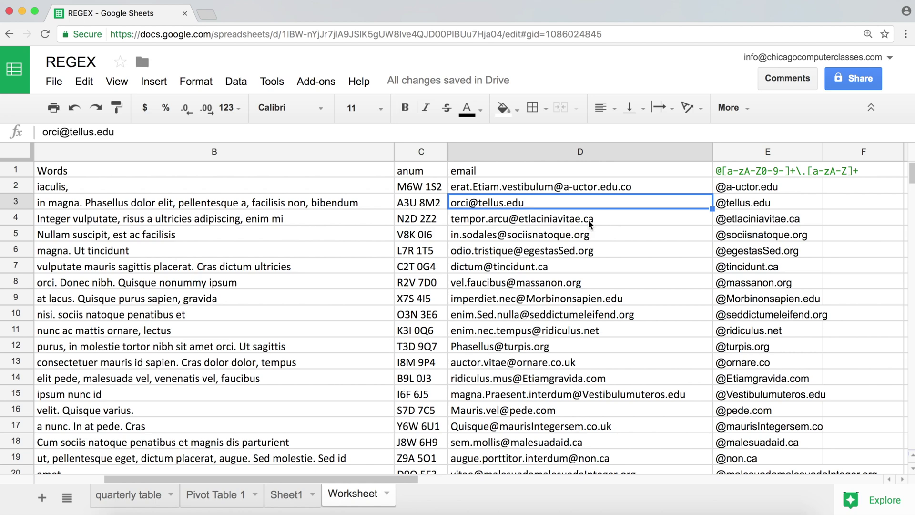
{"action": "left_click", "coordinate": [604, 187]}
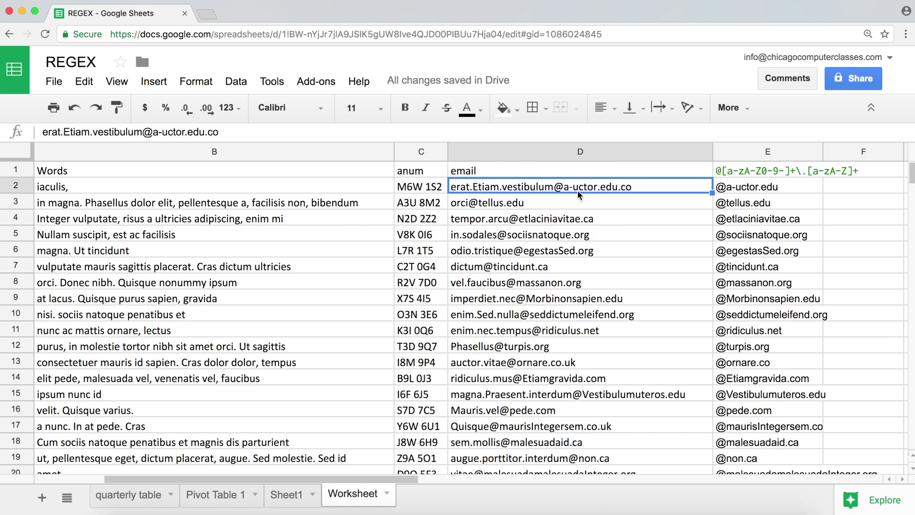
{"action": "left_click", "coordinate": [542, 205]}
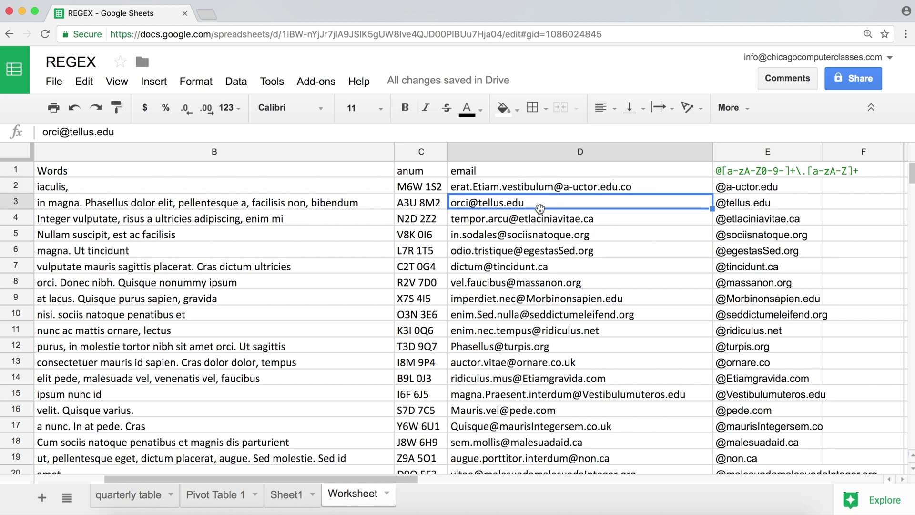
{"action": "left_click", "coordinate": [643, 188]}
{"action": "left_click", "coordinate": [794, 190]}
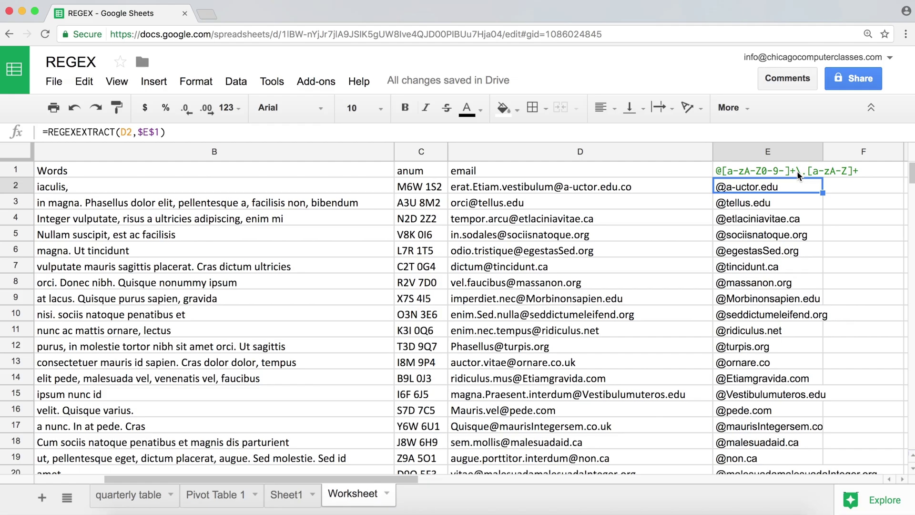
- Enclose the \.[a-zA-Z]+ part of the E1 pattern in parentheses as a capture group, making @[a-zA-Z0-9-]+(\.[a-zA-Z]+)
{"action": "double_click", "coordinate": [797, 171]}
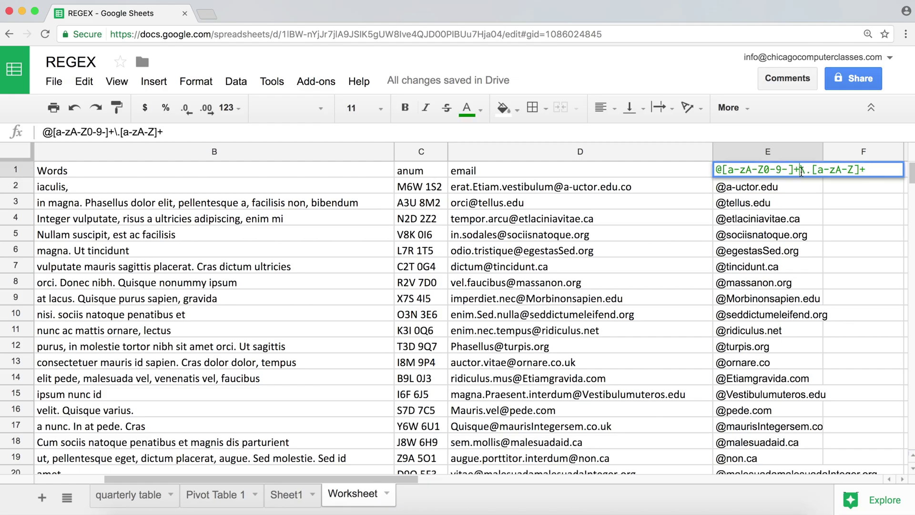
{"action": "left_click_drag", "start_coordinate": [800, 172], "coordinate": [706, 177]}
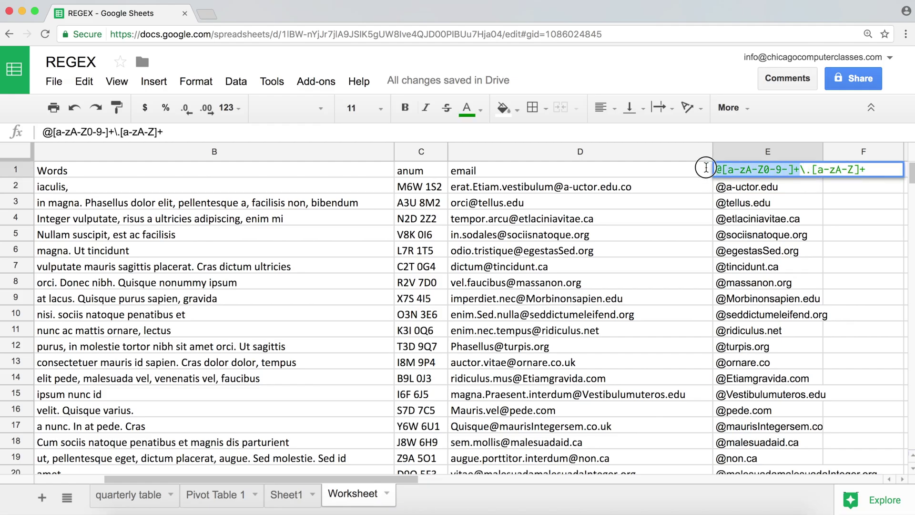
{"action": "left_click", "coordinate": [797, 171]}
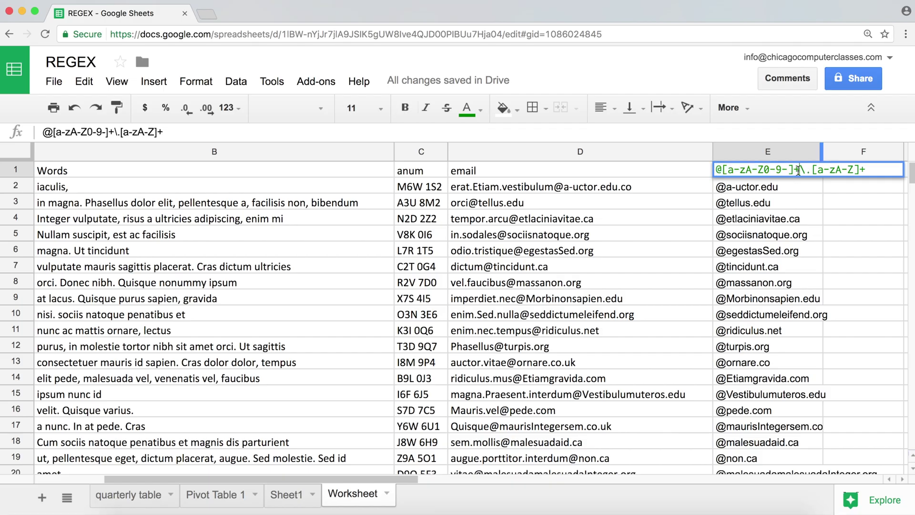
{"action": "type", "text": "("}
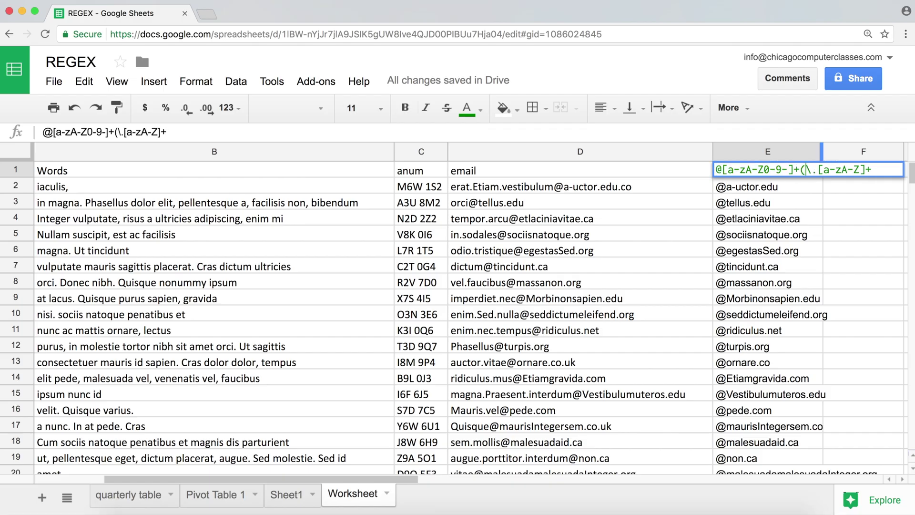
{"action": "left_click", "coordinate": [887, 171]}
{"action": "type", "text": ")"}
{"action": "key", "text": "Return"}
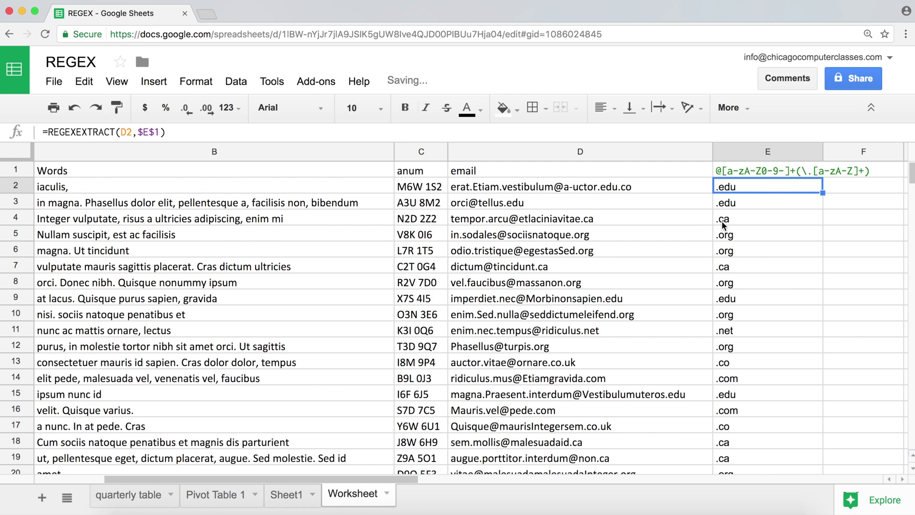
- Extend the capture group in E1 with a second escaped dot and letter set, making @[a-zA-Z0-9-]+(\.[a-zA-Z]\.[a-zA-Z]+)
{"action": "left_click", "coordinate": [768, 171]}
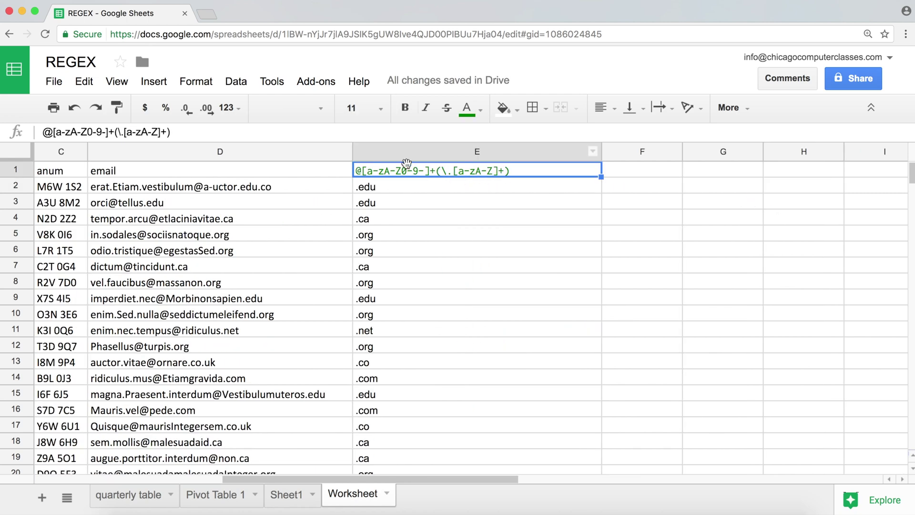
{"action": "double_click", "coordinate": [472, 172]}
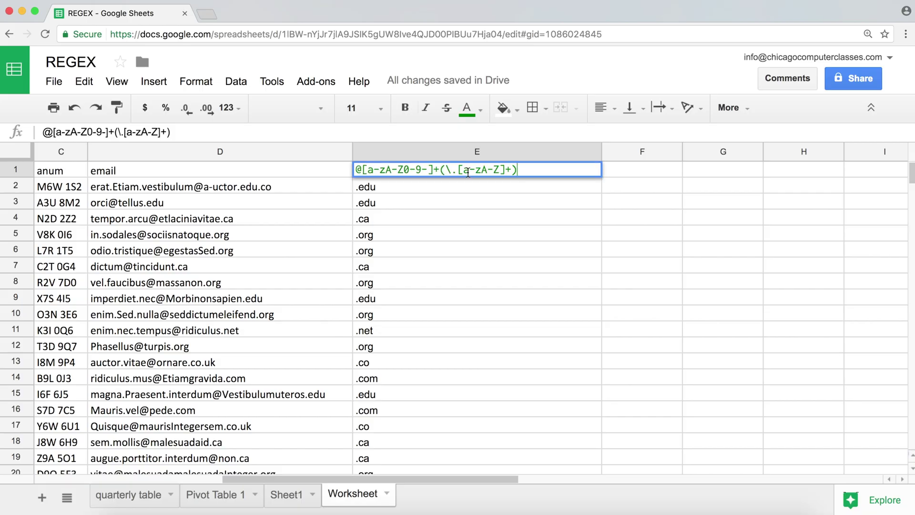
{"action": "left_click_drag", "start_coordinate": [446, 170], "coordinate": [509, 173]}
{"action": "left_click", "coordinate": [511, 173]}
{"action": "key", "text": "BackSpace"}
{"action": "key", "text": "BackSpace"}
{"action": "type", "text": "\\"}
{"action": "type", "text": "\\"}
{"action": "key", "text": "BackSpace"}
{"action": "key", "text": "BackSpace"}
{"action": "type", "text": "]\\.[a-zA-"}
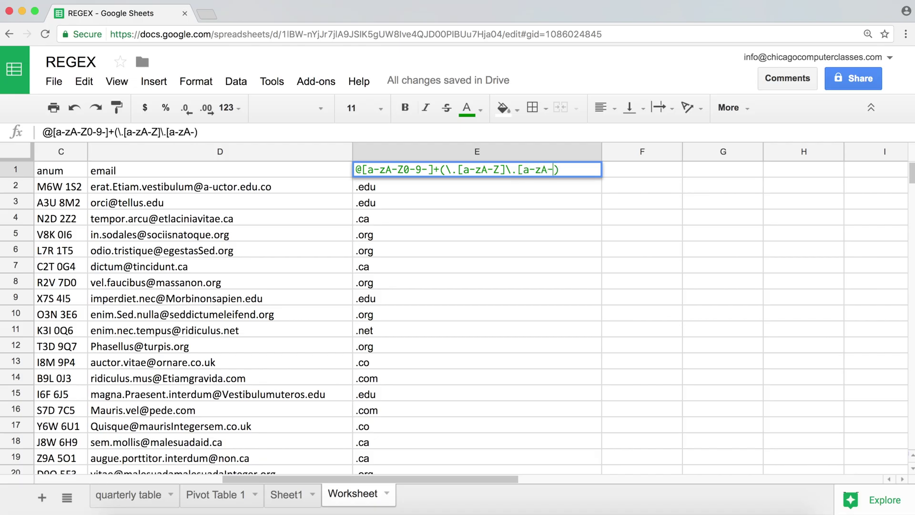
{"action": "type", "text": "Z]+"}
{"action": "key", "text": "Return"}
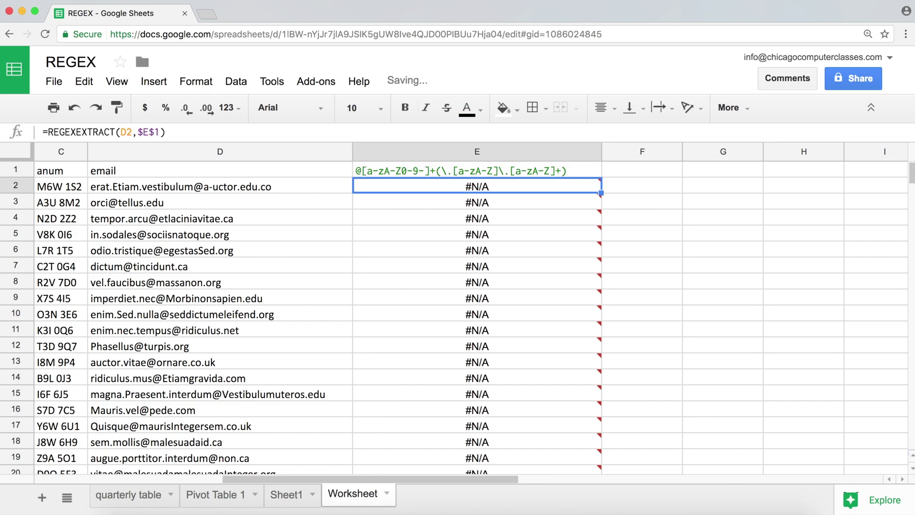
- Add a + after the first letter set inside the E1 capture group, making (\.[a-zA-Z]+\.[a-zA-Z]+), and check the extraction in E2
{"action": "double_click", "coordinate": [506, 170]}
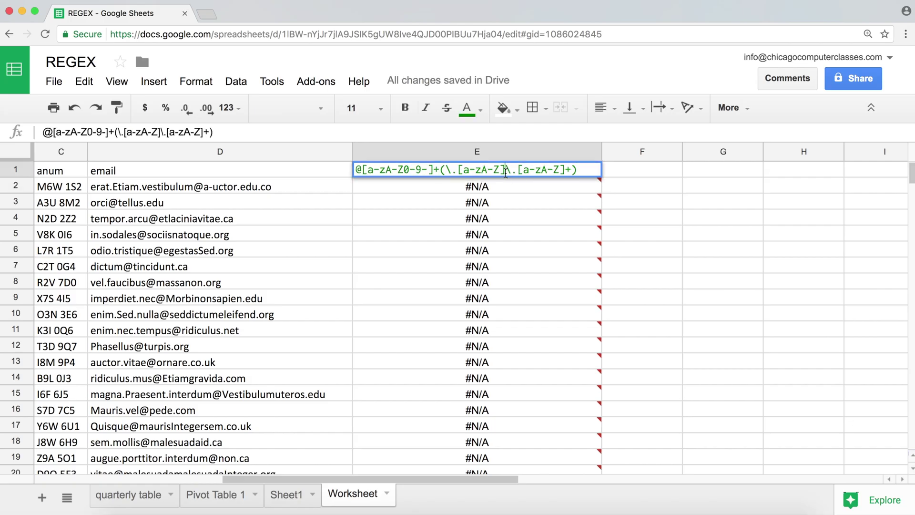
{"action": "type", "text": "+"}
{"action": "key", "text": "Return"}
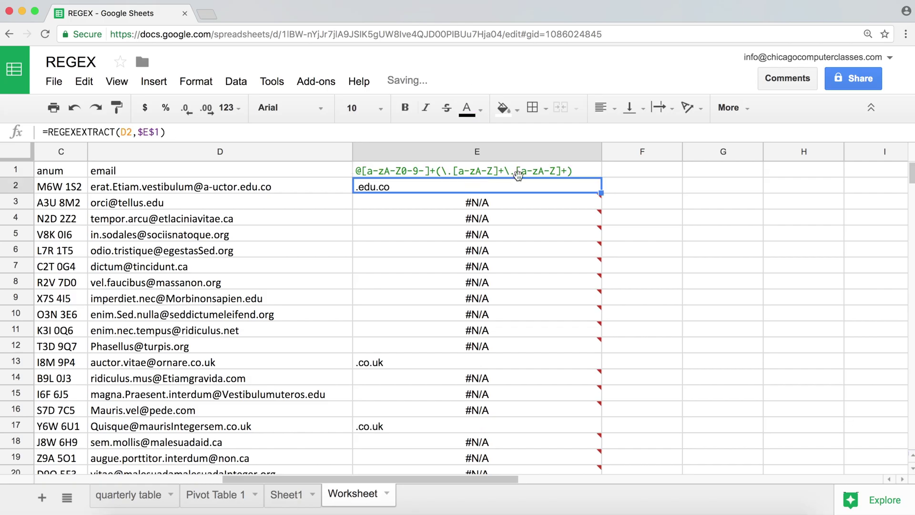
{"action": "left_click", "coordinate": [486, 169]}
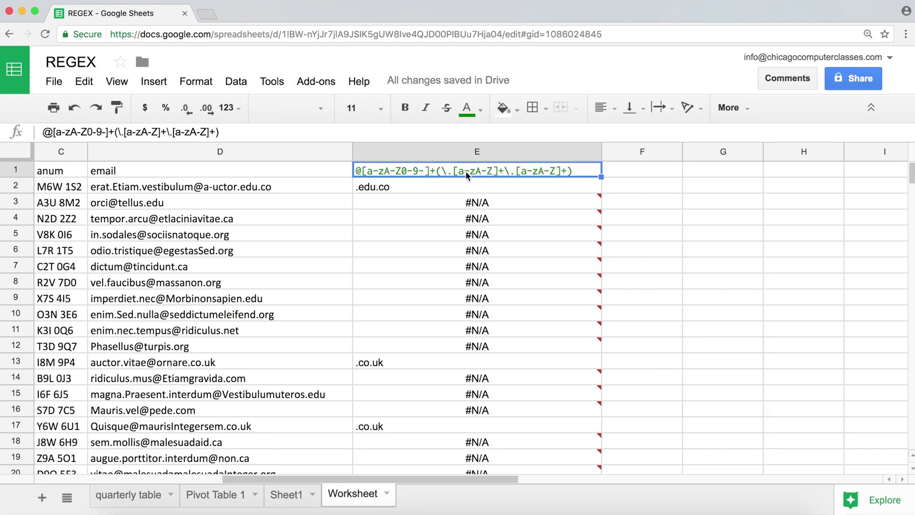
{"action": "left_click", "coordinate": [385, 188]}
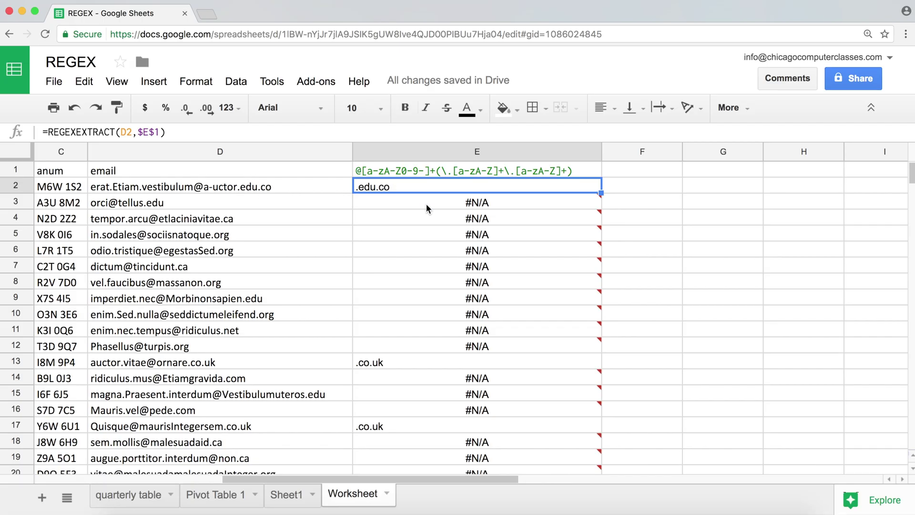
- Inspect the E3 error, then nest the E1 domain-ending pattern in an inner group followed by an alternation, making ((\.[a-zA-Z]+\.[a-zA-Z]+)|)
{"action": "left_click", "coordinate": [442, 202]}
{"action": "mouse_move", "coordinate": [451, 204]}
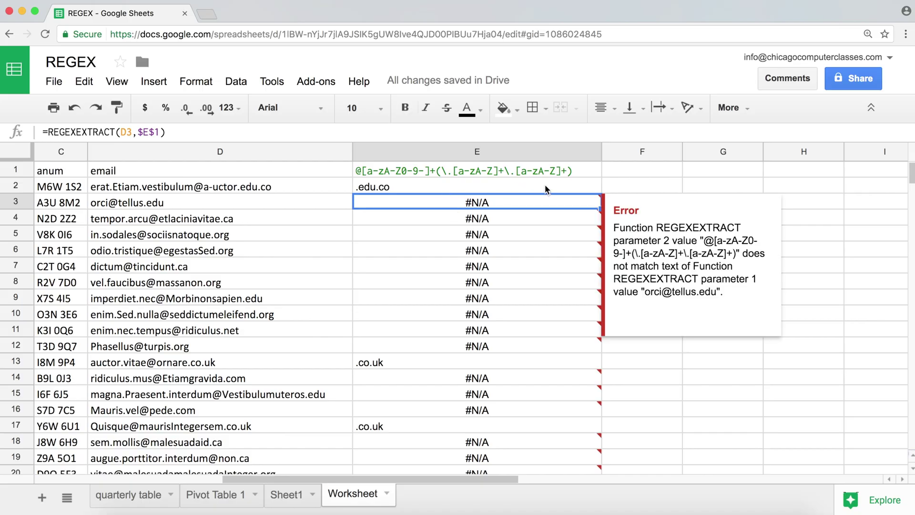
{"action": "left_click", "coordinate": [564, 173]}
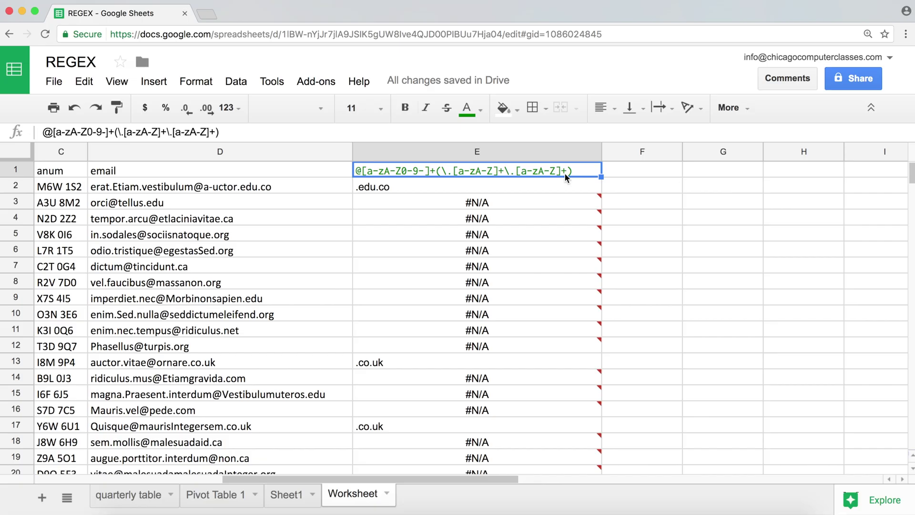
{"action": "double_click", "coordinate": [521, 167]}
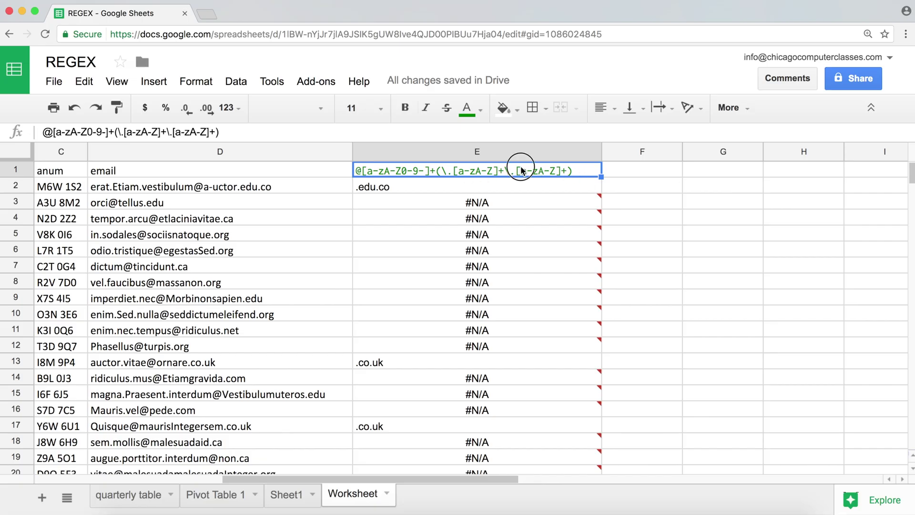
{"action": "left_click", "coordinate": [447, 169]}
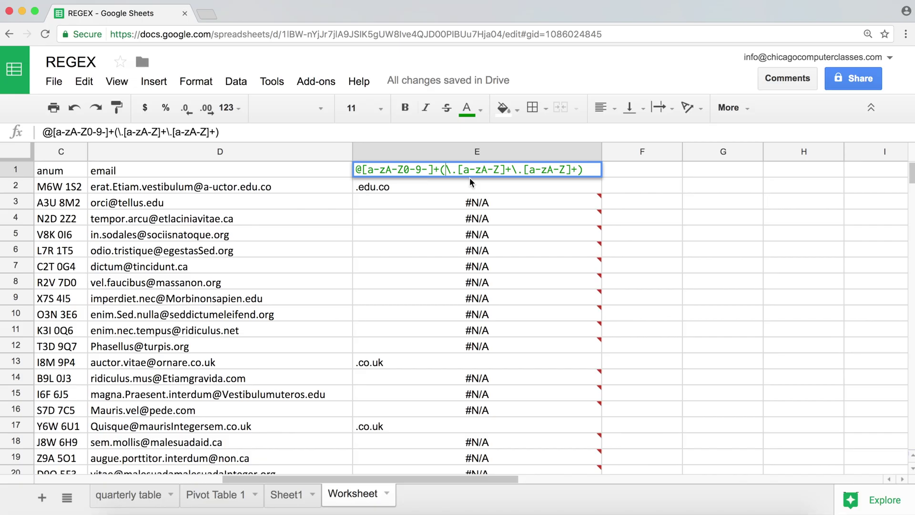
{"action": "type", "text": "("}
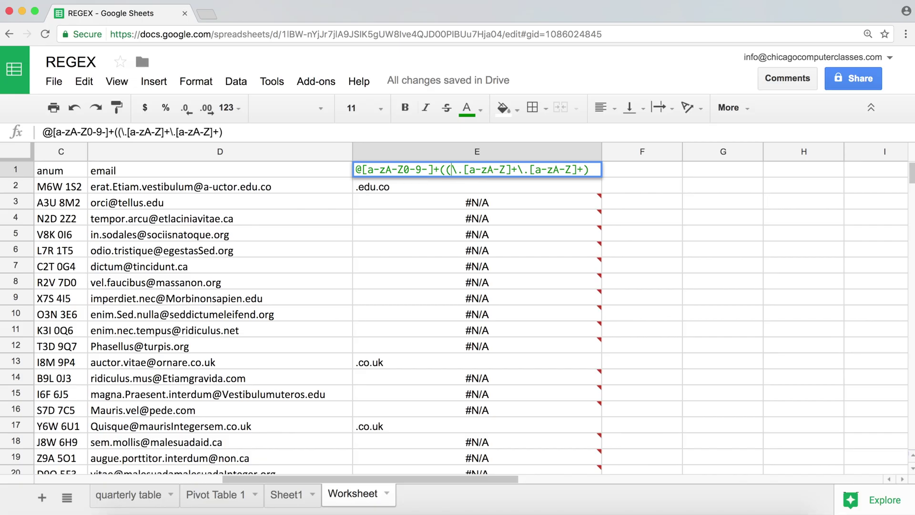
{"action": "left_click", "coordinate": [583, 170]}
{"action": "type", "text": ")|"}
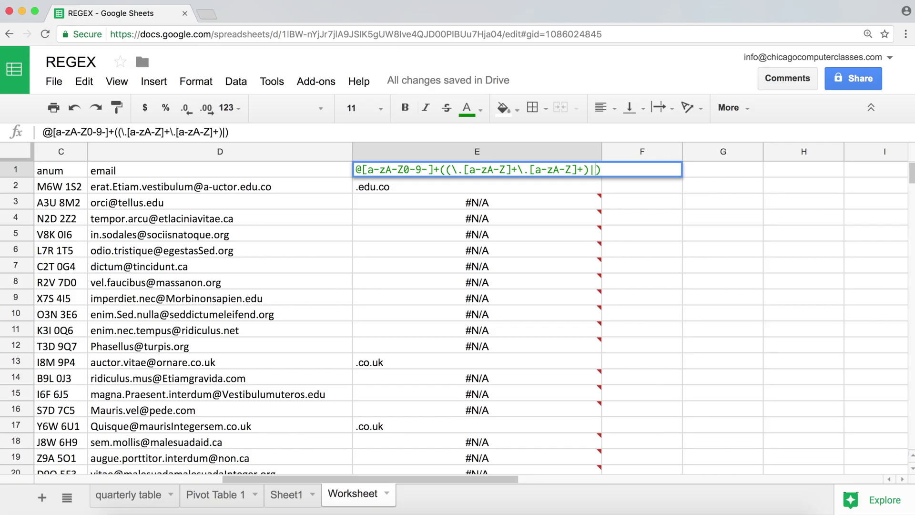
- Add (\.[a-zA-Z]+) as the second alternative in E1, completing @[a-zA-Z0-9-]+((\.[a-zA-Z]+\.[a-zA-Z]+)|(\.[a-zA-Z]+))
{"action": "type", "text": "\\"}
{"action": "key", "text": "BackSpace"}
{"action": "type", "text": "()"}
{"action": "left_click", "coordinate": [603, 167]}
{"action": "type", "text": "\\.[]"}
{"action": "left_click", "coordinate": [621, 170]}
{"action": "type", "text": "a-z"}
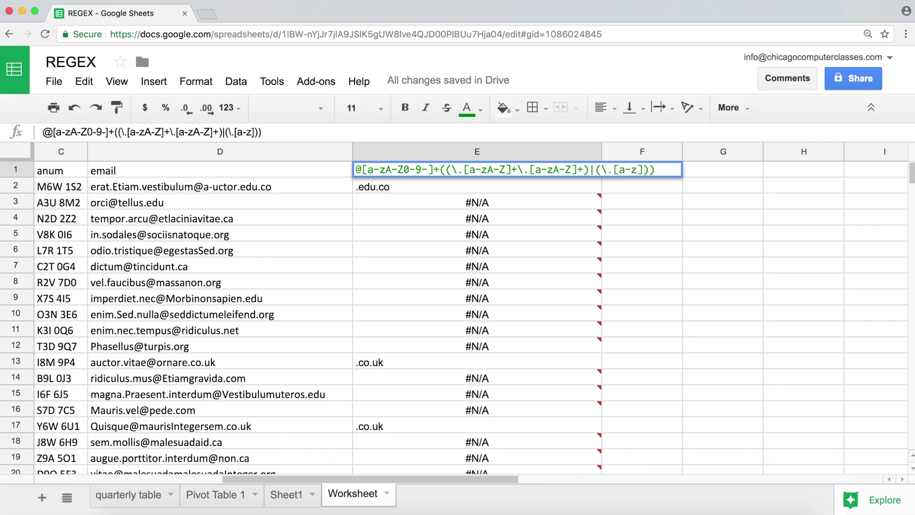
{"action": "type", "text": "A-Z"}
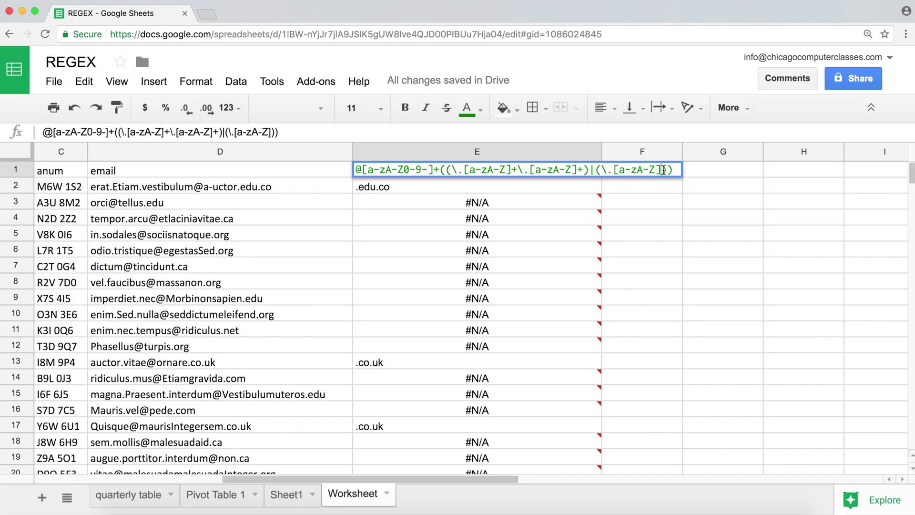
{"action": "type", "text": "+"}
{"action": "key", "text": "Return"}
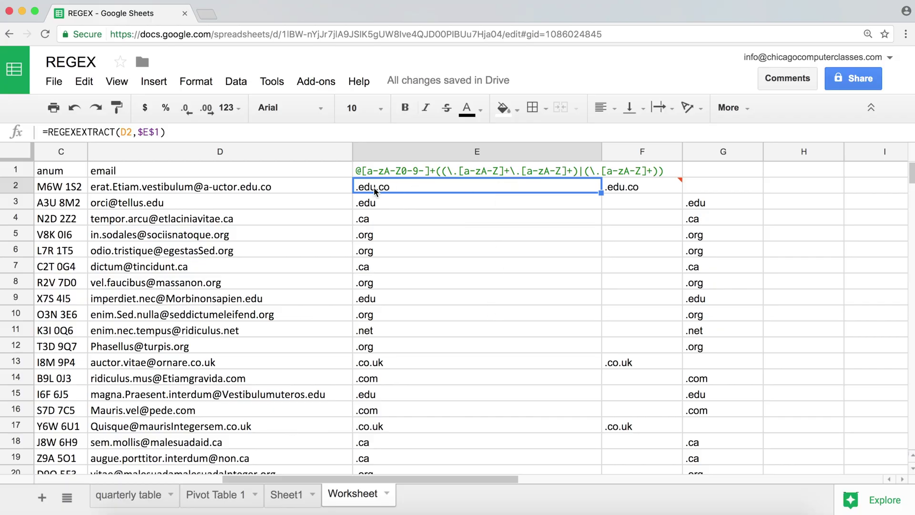
- Examine the endings extracted in columns E, F and G and match each column to its capture group in the E1 pattern
{"action": "left_click", "coordinate": [382, 203]}
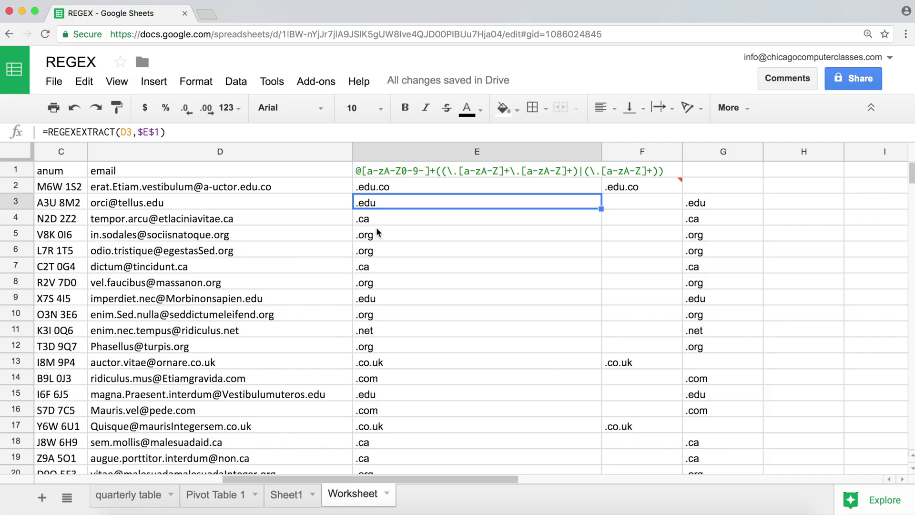
{"action": "left_click", "coordinate": [377, 224]}
{"action": "left_click", "coordinate": [377, 235]}
{"action": "left_click", "coordinate": [376, 250]}
{"action": "left_click", "coordinate": [375, 269]}
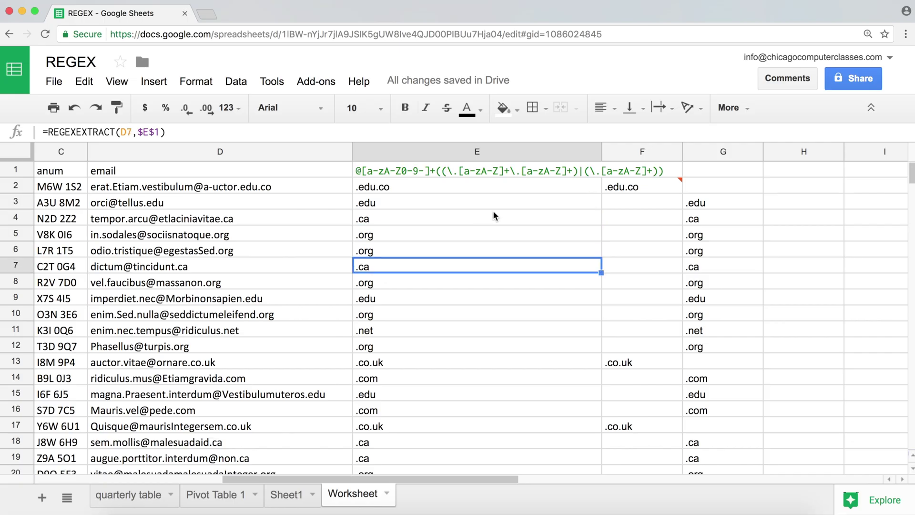
{"action": "left_click", "coordinate": [539, 173]}
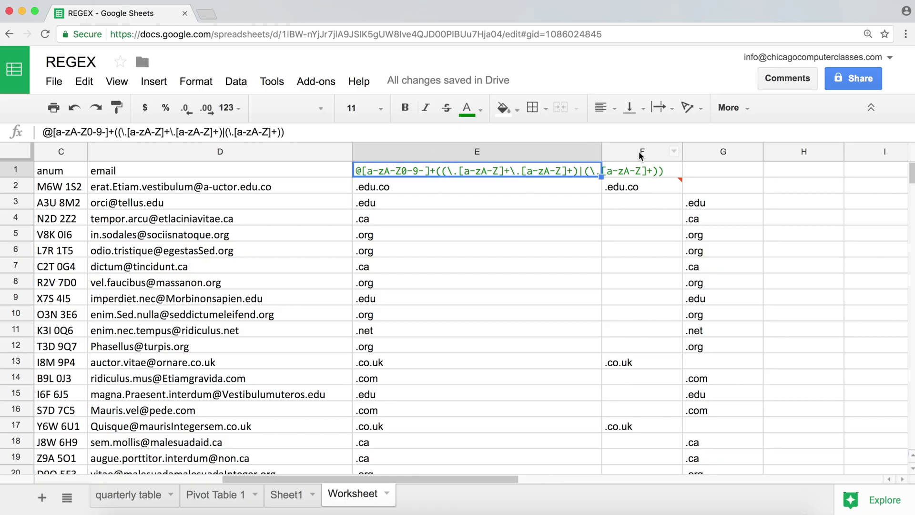
{"action": "left_click_drag", "start_coordinate": [407, 188], "coordinate": [407, 312]}
{"action": "left_click", "coordinate": [527, 172]}
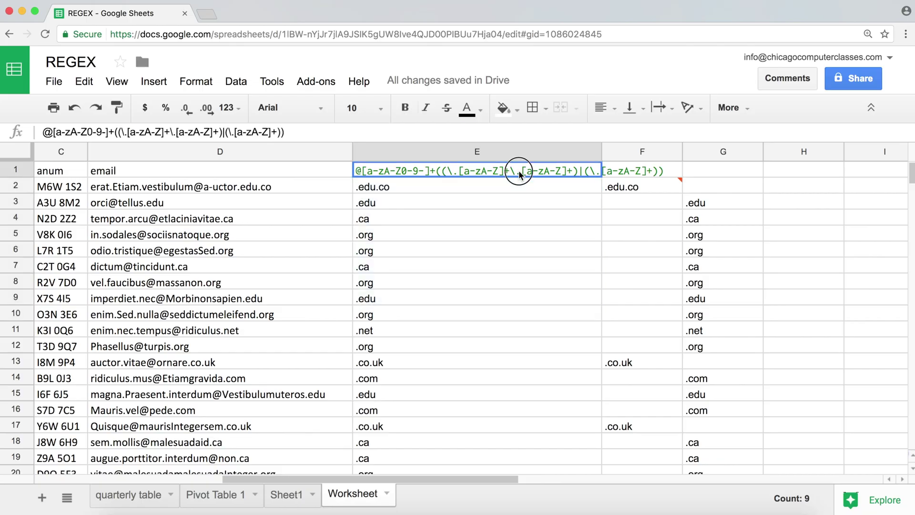
{"action": "left_click_drag", "start_coordinate": [644, 183], "coordinate": [646, 299]}
{"action": "left_click", "coordinate": [597, 173]}
{"action": "left_click_drag", "start_coordinate": [712, 201], "coordinate": [715, 313]}
{"action": "left_click_drag", "start_coordinate": [639, 185], "coordinate": [638, 318]}
{"action": "left_click_drag", "start_coordinate": [715, 218], "coordinate": [711, 318]}
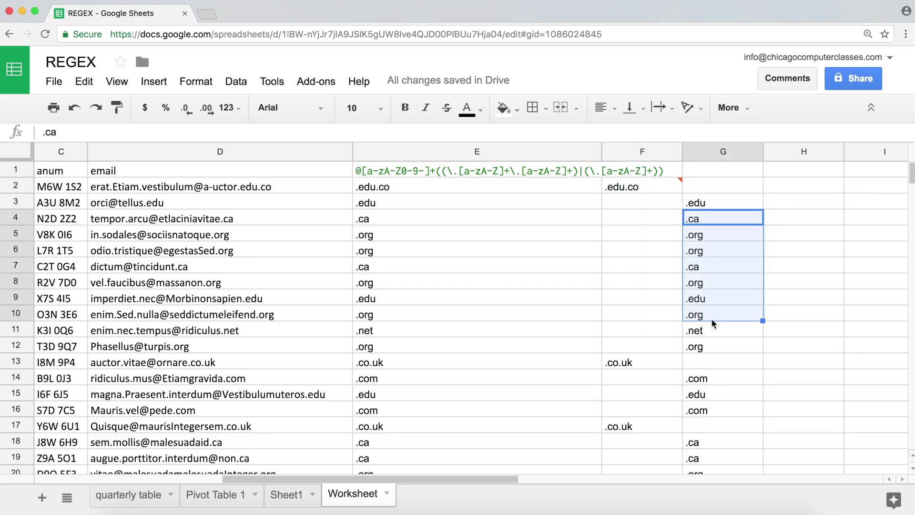
{"action": "left_click_drag", "start_coordinate": [514, 203], "coordinate": [528, 310]}
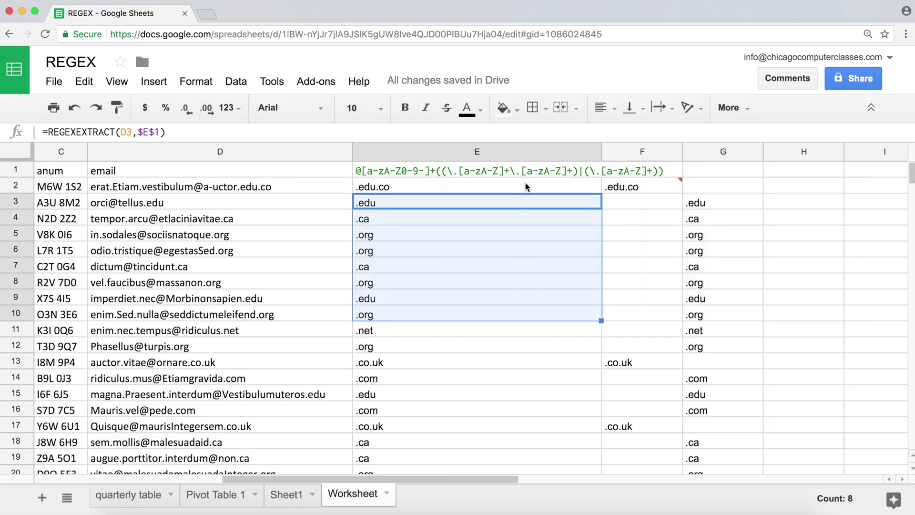
- Make the first inner group of the E1 pattern non-capturing by inserting ?: after its opening parenthesis, giving (?:\.[a-zA-Z]+\.[a-zA-Z]+)
{"action": "left_click", "coordinate": [517, 168]}
{"action": "left_click", "coordinate": [446, 171]}
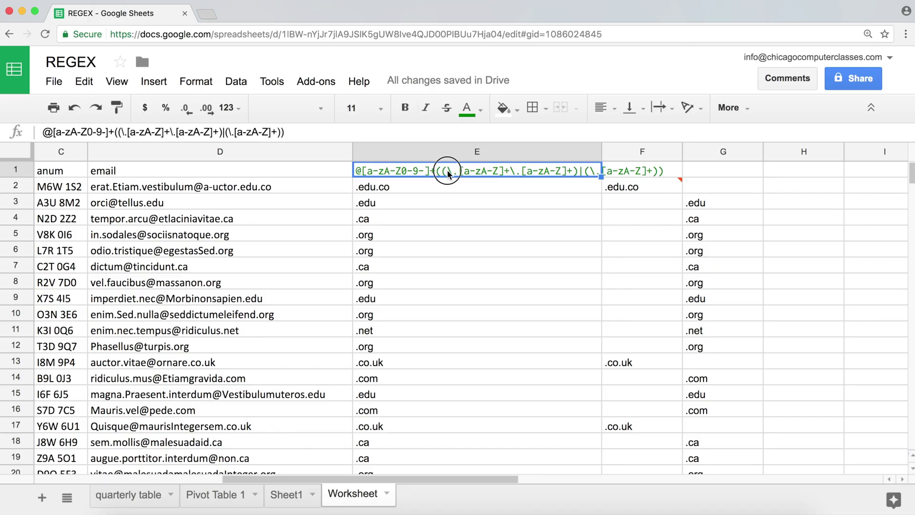
{"action": "double_click", "coordinate": [447, 170]}
{"action": "left_click", "coordinate": [451, 168]}
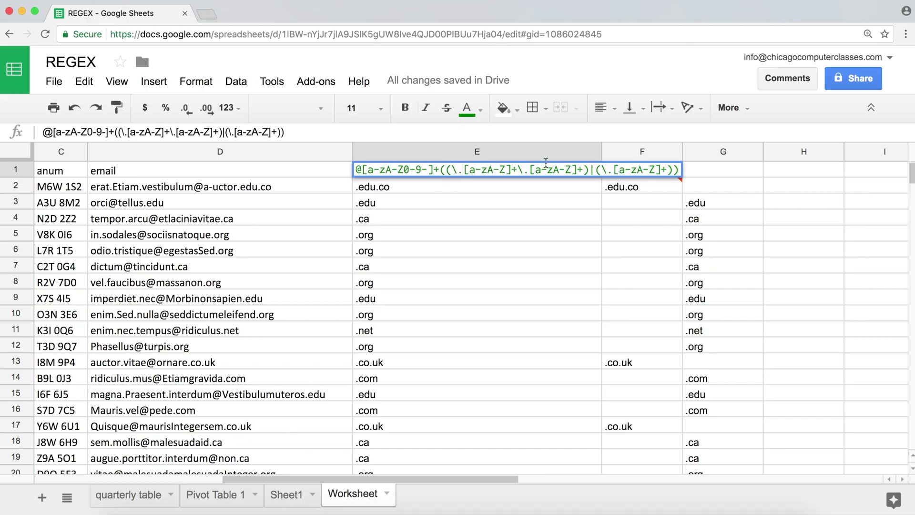
{"action": "left_click_drag", "start_coordinate": [590, 168], "coordinate": [449, 168]}
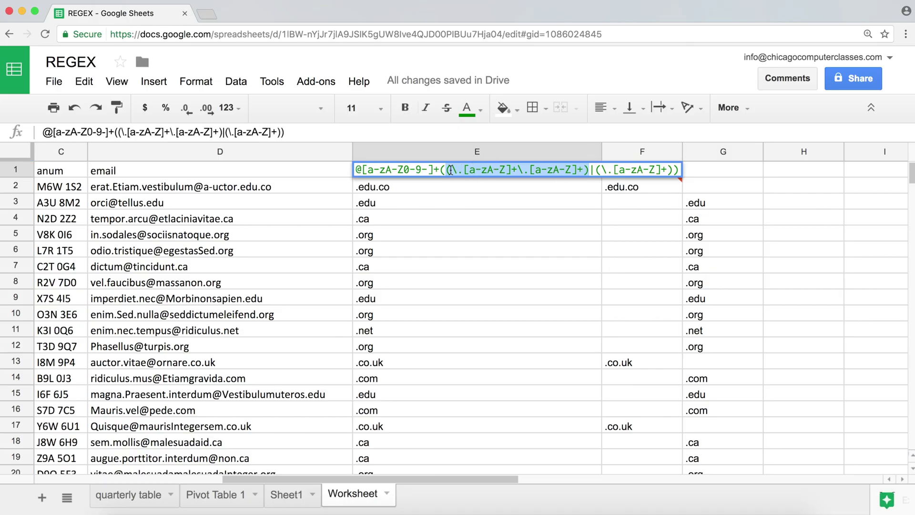
{"action": "left_click", "coordinate": [449, 169]}
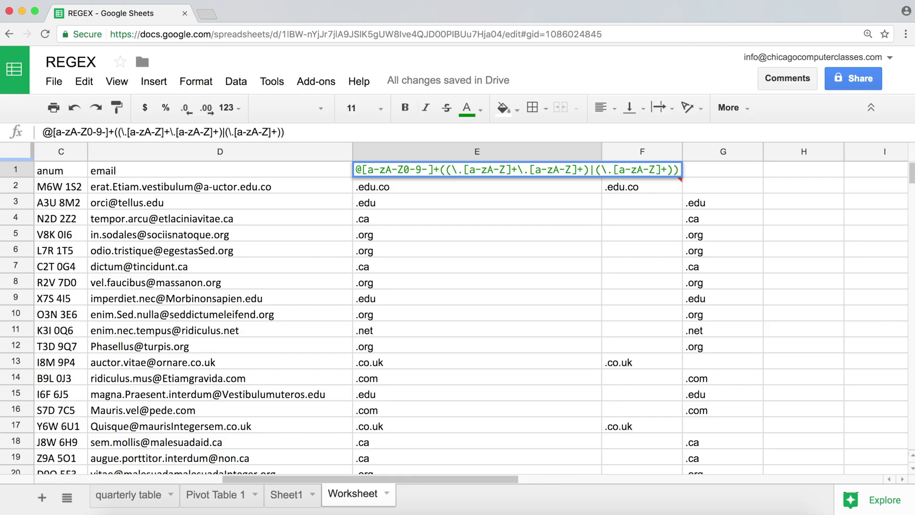
{"action": "type", "text": "?:"}
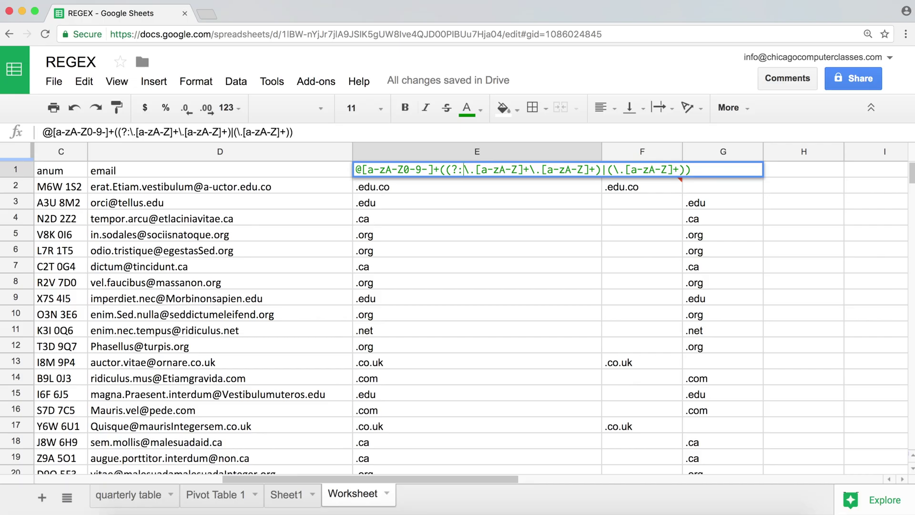
{"action": "key", "text": "Return"}
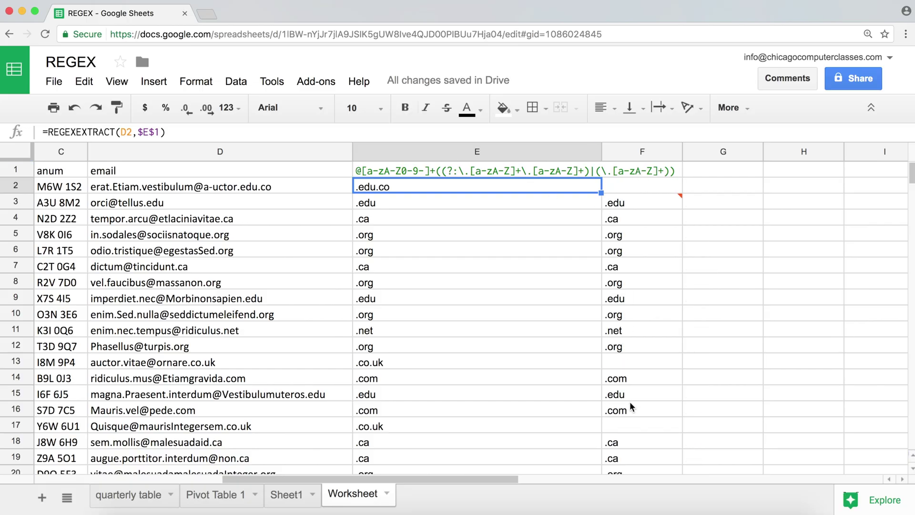
- Make the second inner group in E1 non-capturing as (?:\.[a-zA-Z]+), and widen column E to fit the whole pattern
{"action": "left_click", "coordinate": [599, 170]}
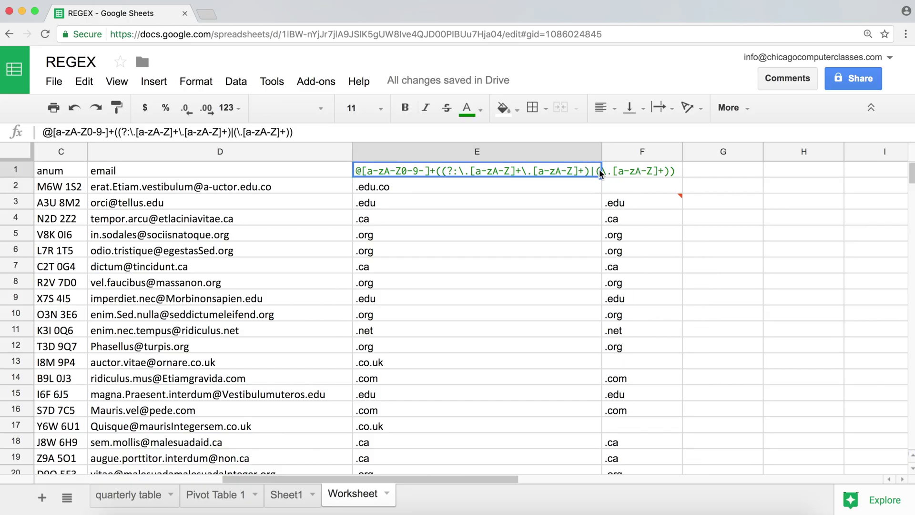
{"action": "double_click", "coordinate": [584, 172]}
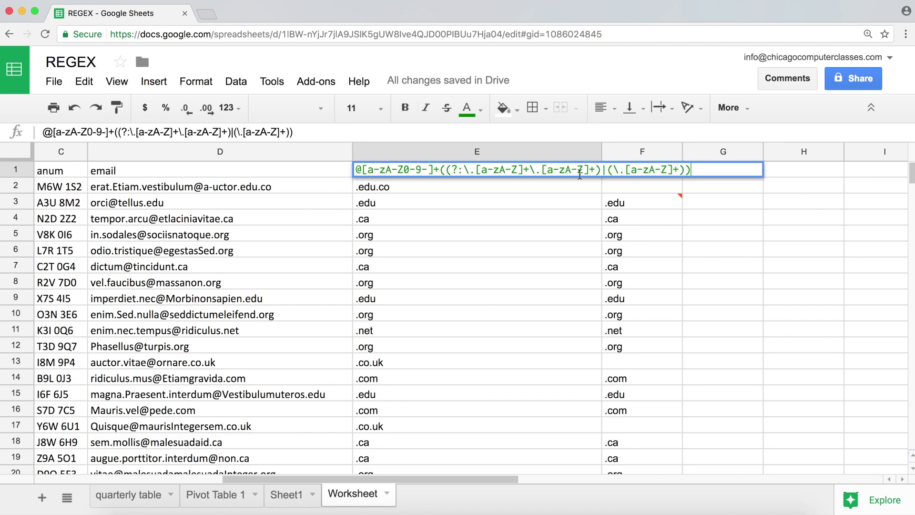
{"action": "left_click", "coordinate": [611, 171]}
{"action": "type", "text": "?:"}
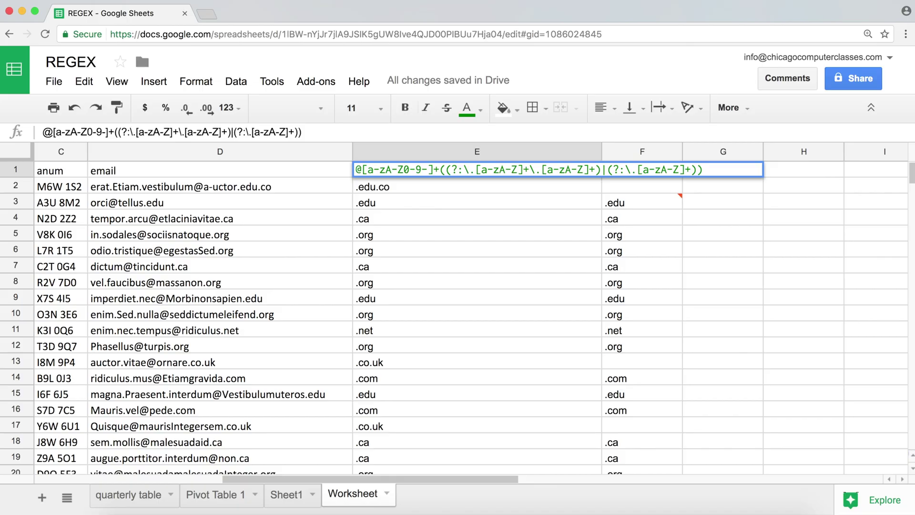
{"action": "key", "text": "Return"}
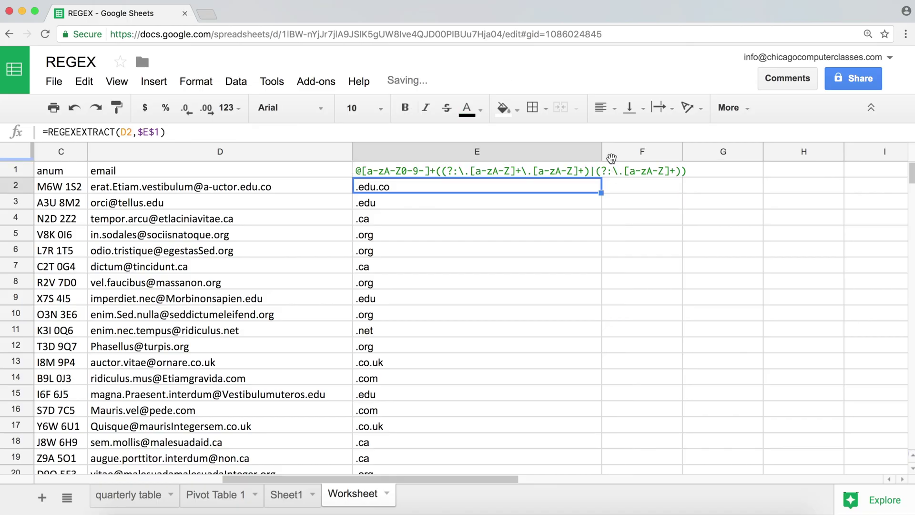
{"action": "left_click_drag", "start_coordinate": [600, 149], "coordinate": [717, 144]}
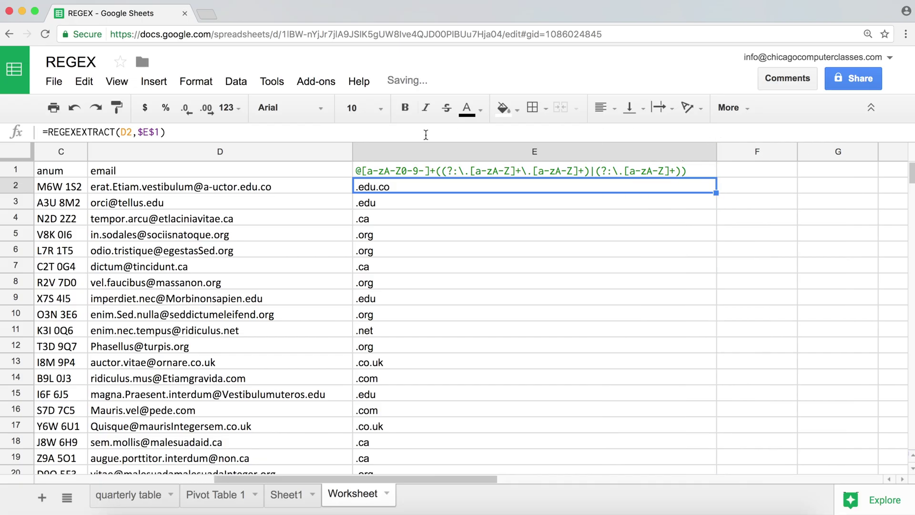